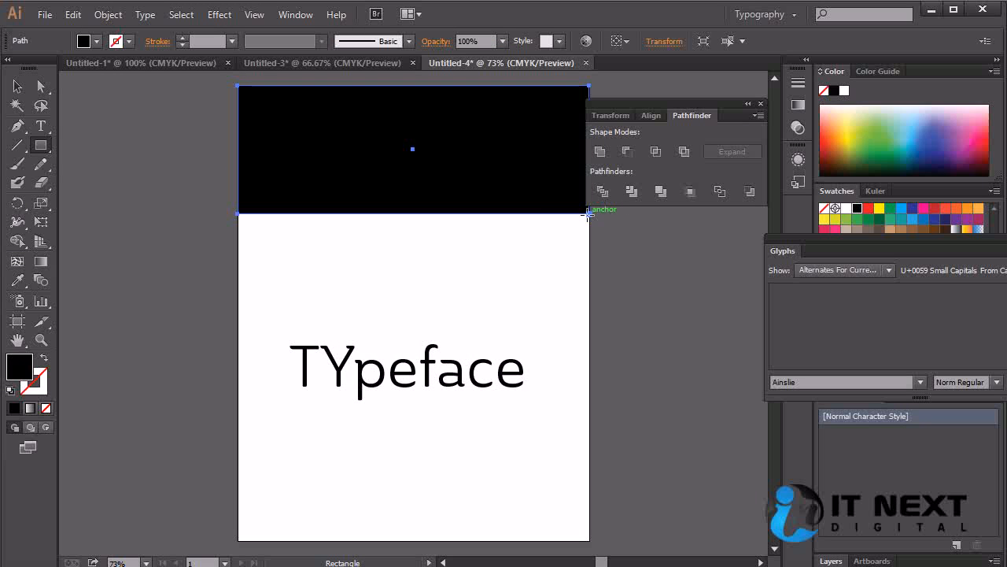
Move the "TYpeface" text onto the black rectangle and fill it with white.
click(18, 85)
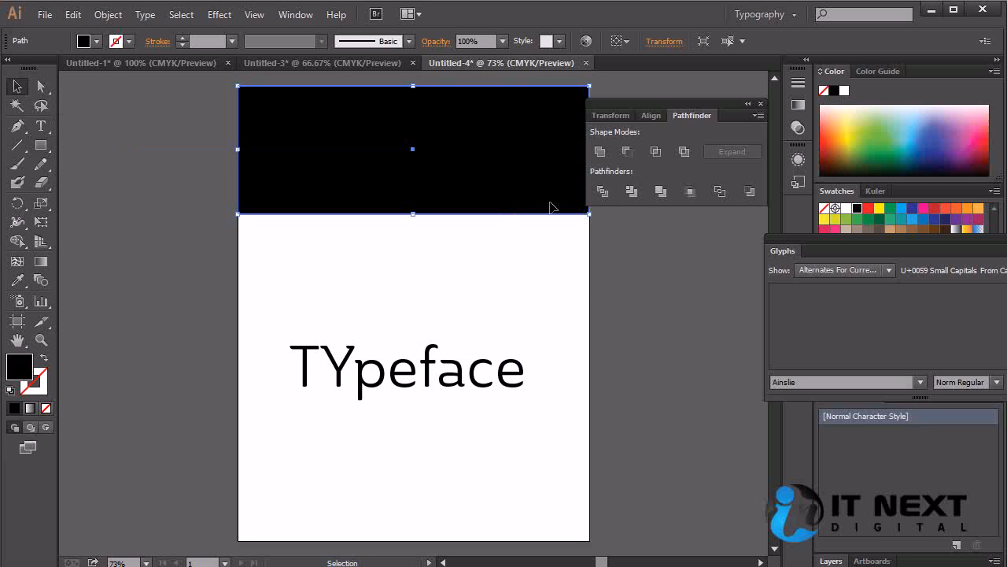
drag(512, 384, 511, 163)
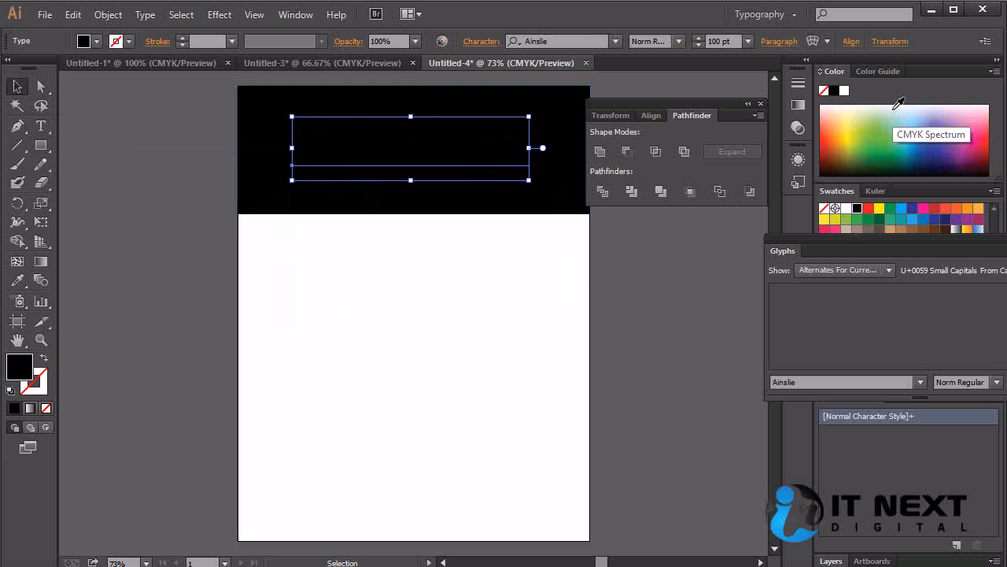
drag(894, 111, 894, 103)
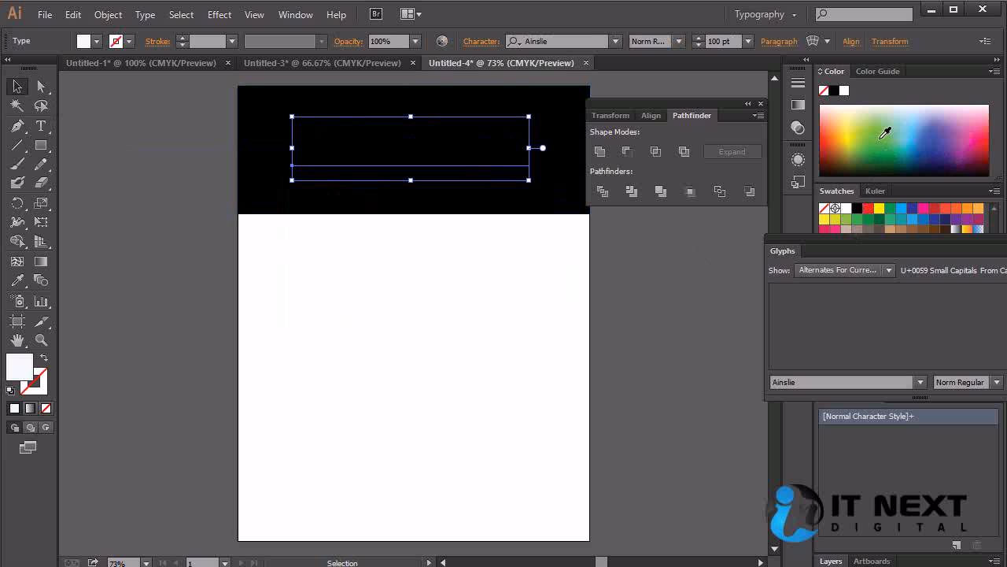
click(539, 360)
Send the black rectangle to the back, behind the "TYpeface" text.
click(460, 155)
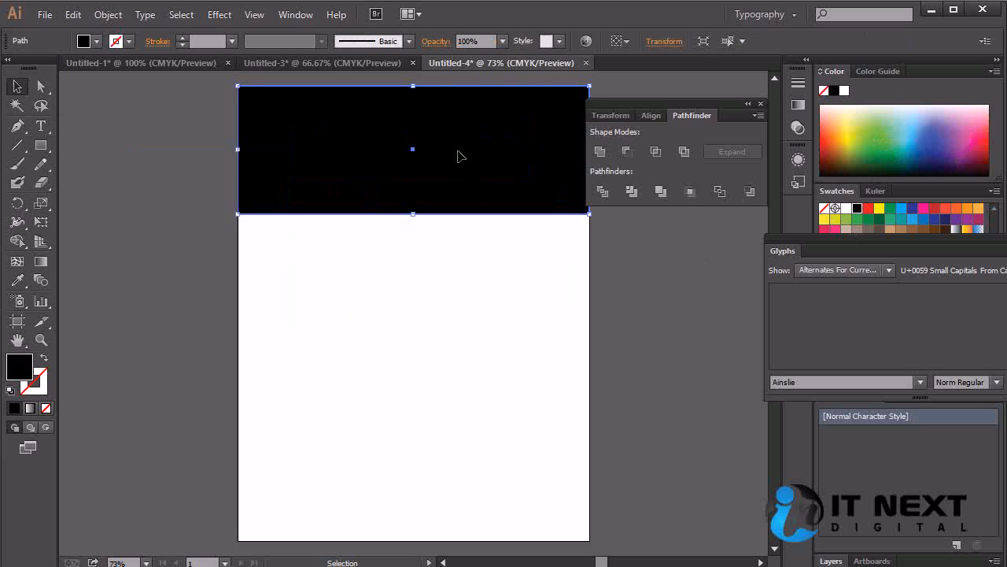
key(ctrl+shift+bracketleft)
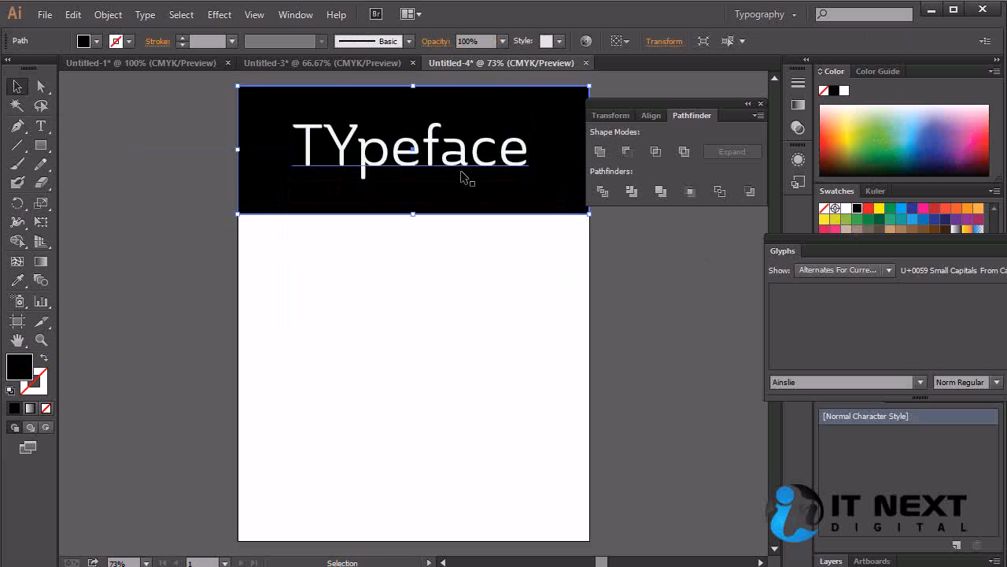
click(436, 347)
Fill the "TYpeface" text with light green.
click(471, 159)
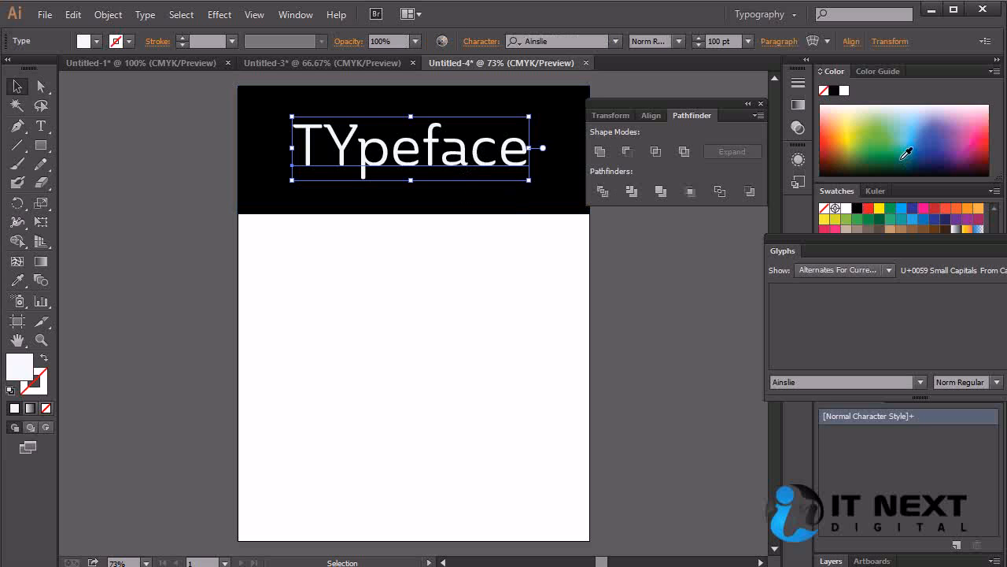
drag(911, 99, 892, 117)
click(942, 144)
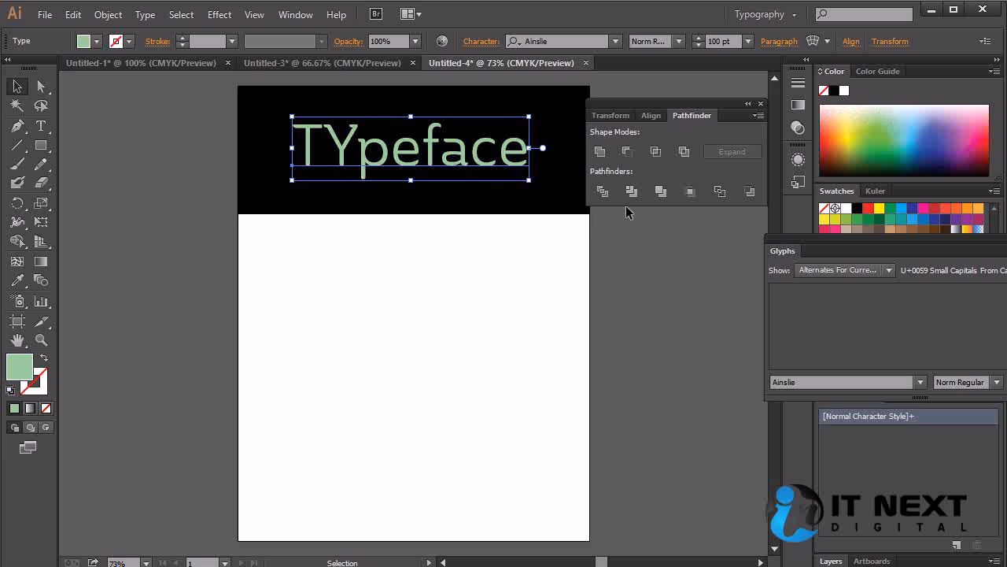
Fill the black rectangle with a pale yellow-green and the "TYpeface" text with purple.
click(555, 190)
drag(985, 132, 868, 105)
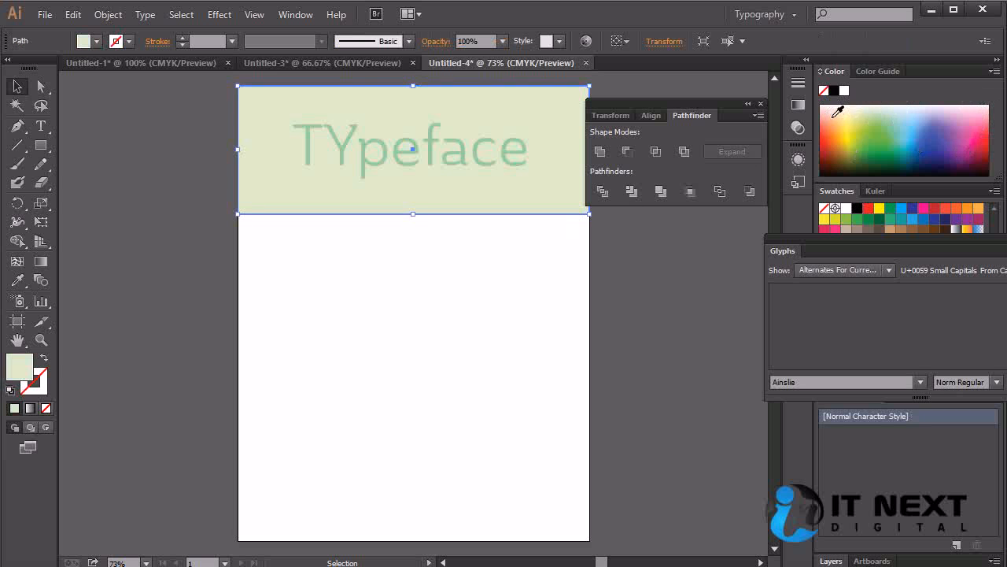
click(476, 158)
drag(829, 148, 974, 151)
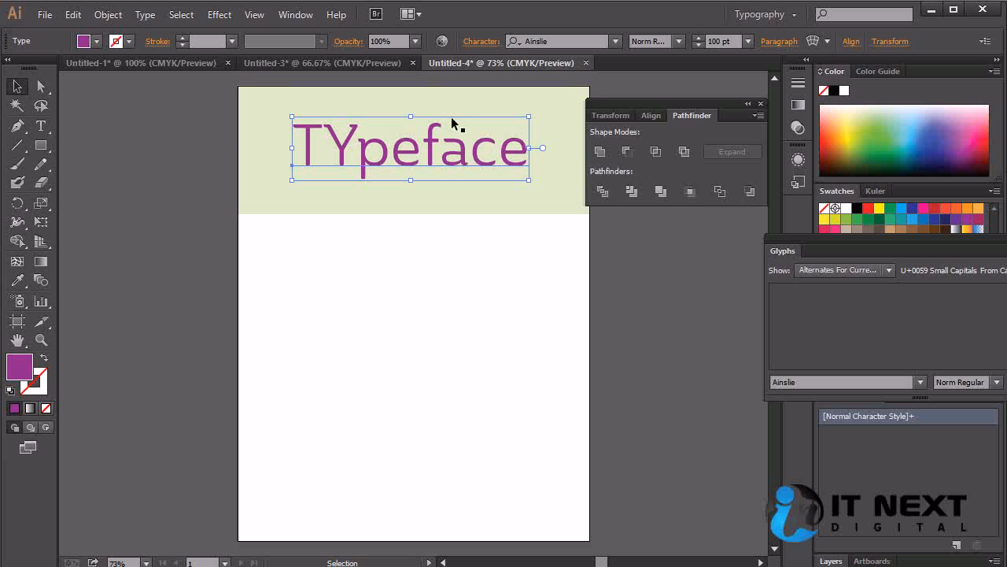
click(504, 244)
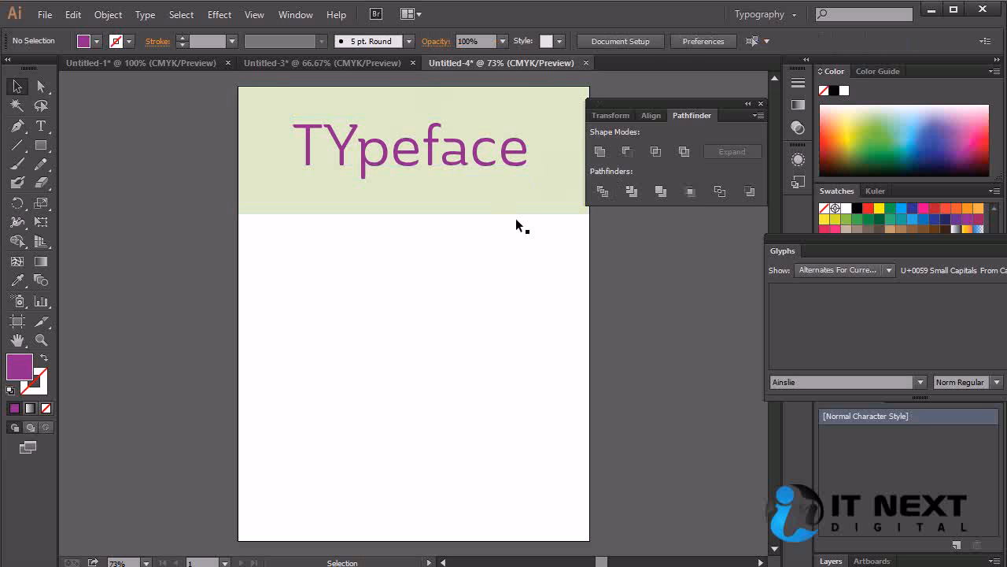
Replace the "TYpeface" text with "walk away".
click(462, 158)
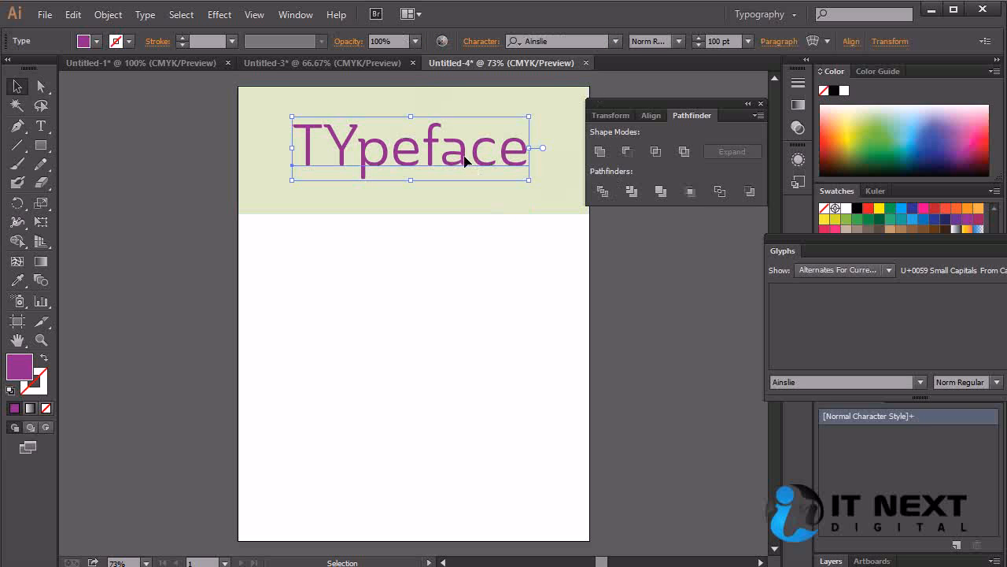
double_click(465, 161)
key(ctrl+a)
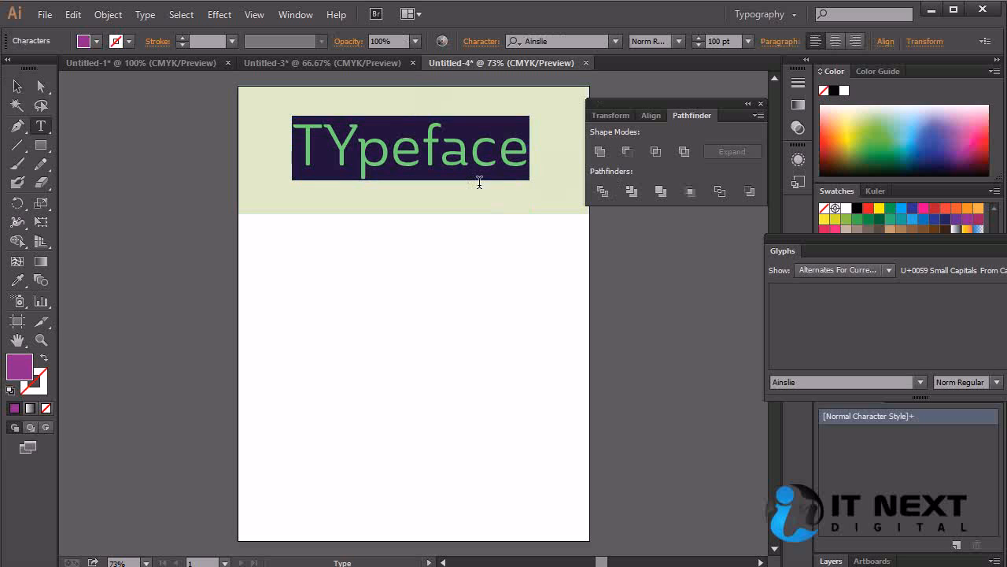
text(wa)
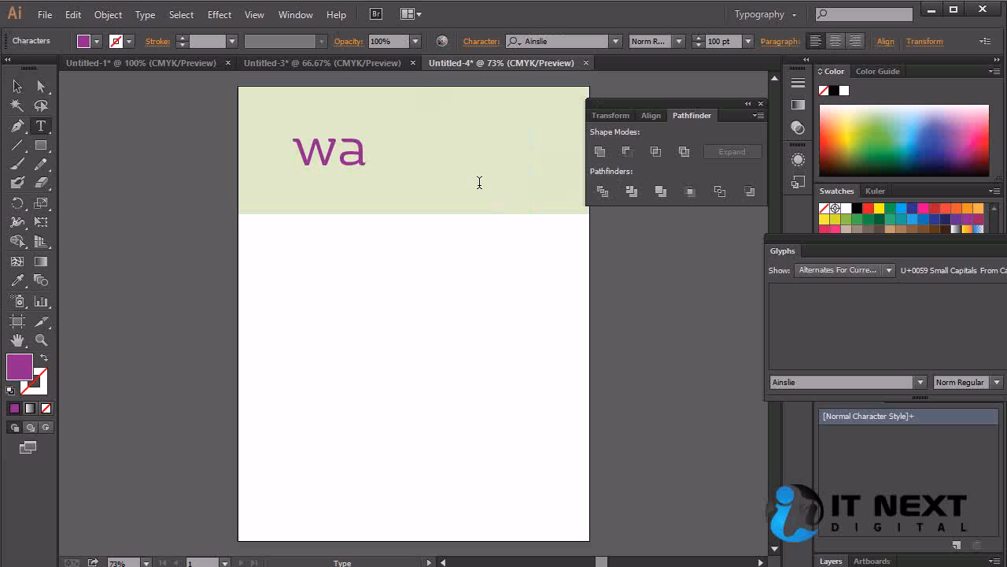
text(lk away)
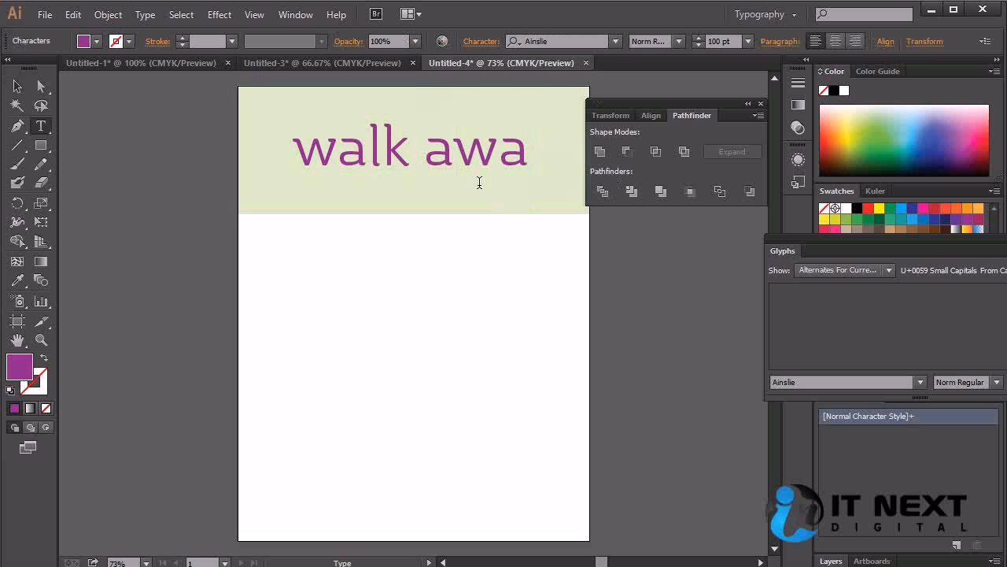
Move the "walk away" text so it sits centred across the pale green rectangle.
click(19, 87)
drag(522, 153, 479, 155)
key(ctrl+shift+a)
Set the word "walk" to the Norm Bold style of the Ainslie font.
key(t)
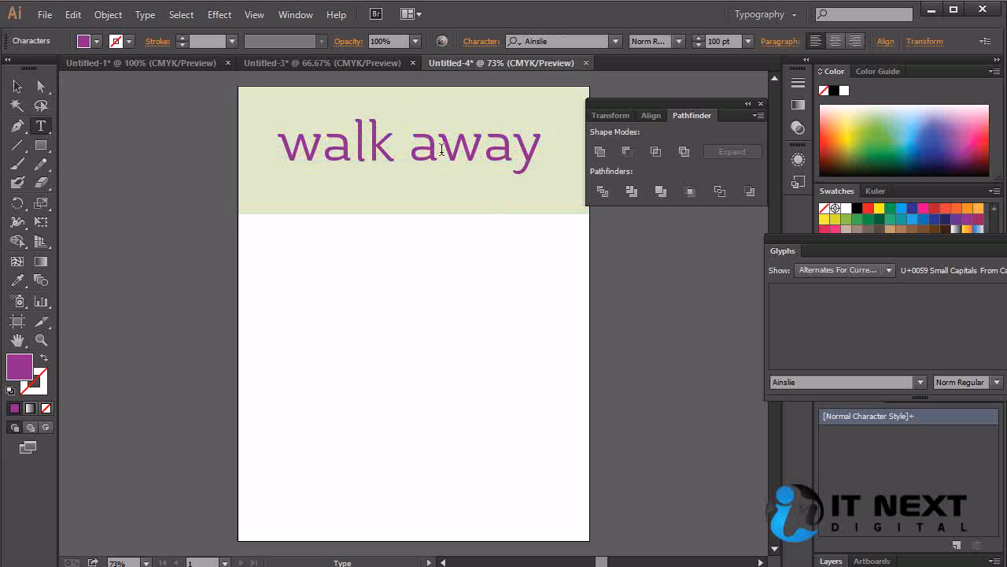
click(389, 148)
key(ctrl+a)
drag(410, 150, 276, 149)
click(678, 42)
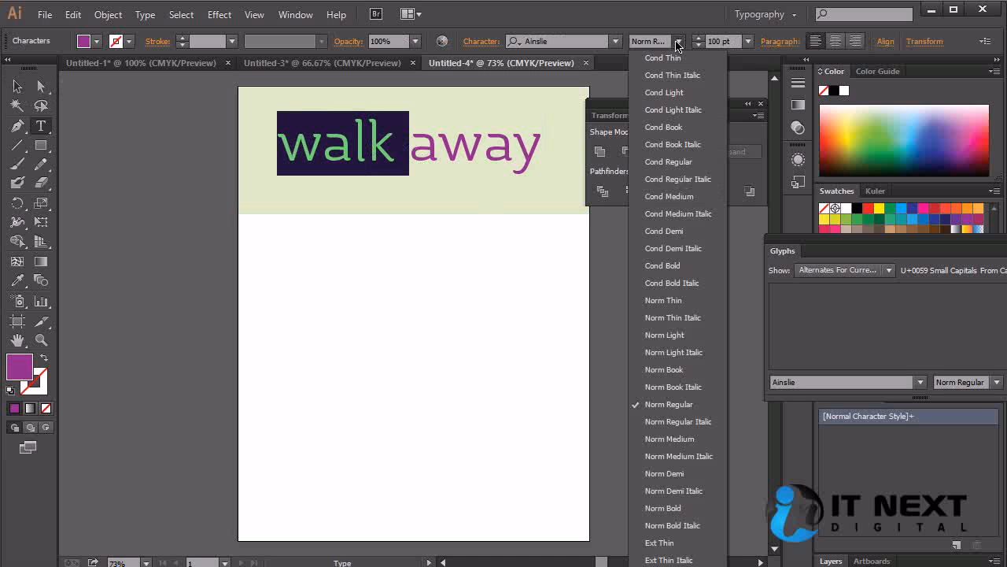
click(685, 508)
Delete the space between "walk" and "away" and recentre the text in the rectangle.
click(415, 149)
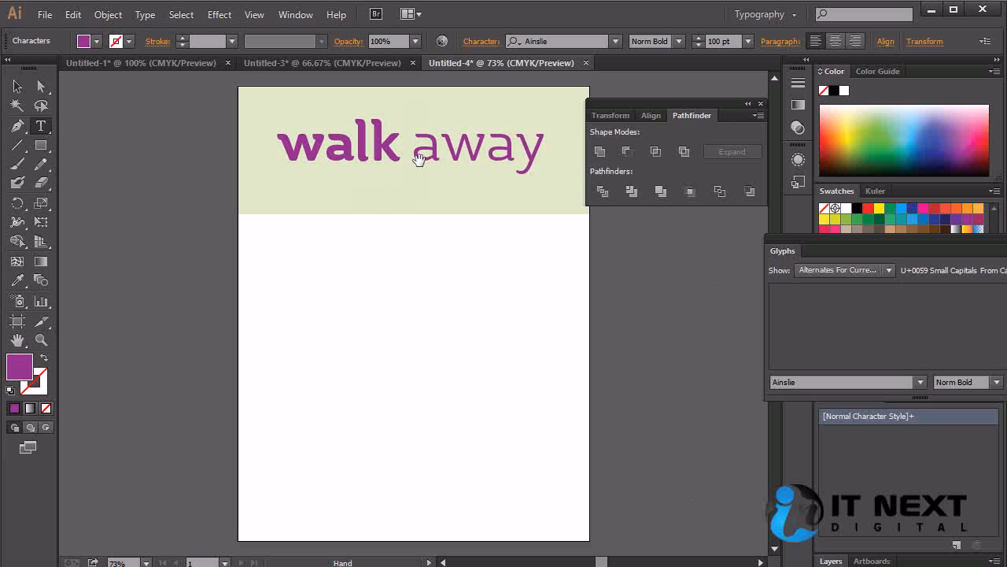
key(BackSpace)
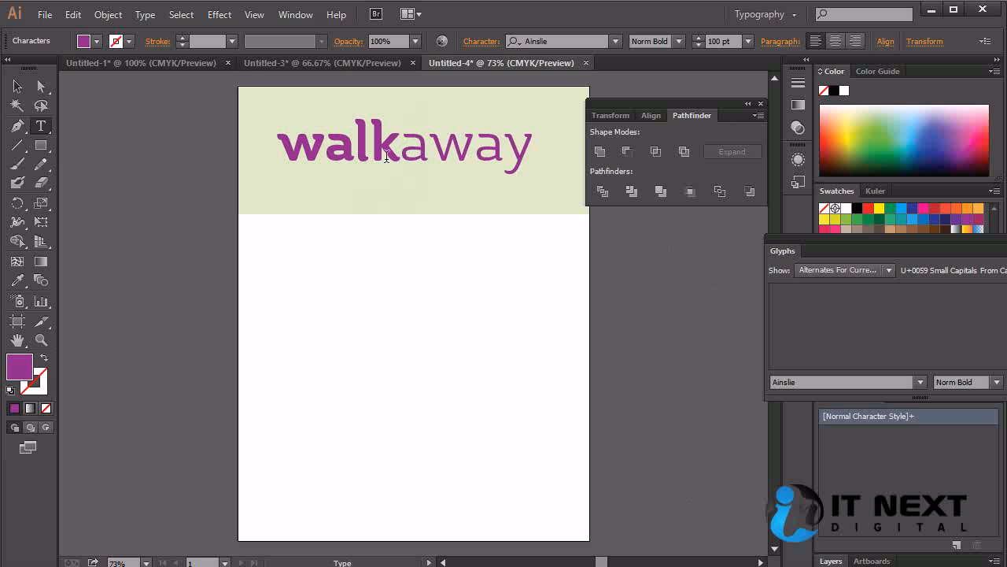
click(17, 85)
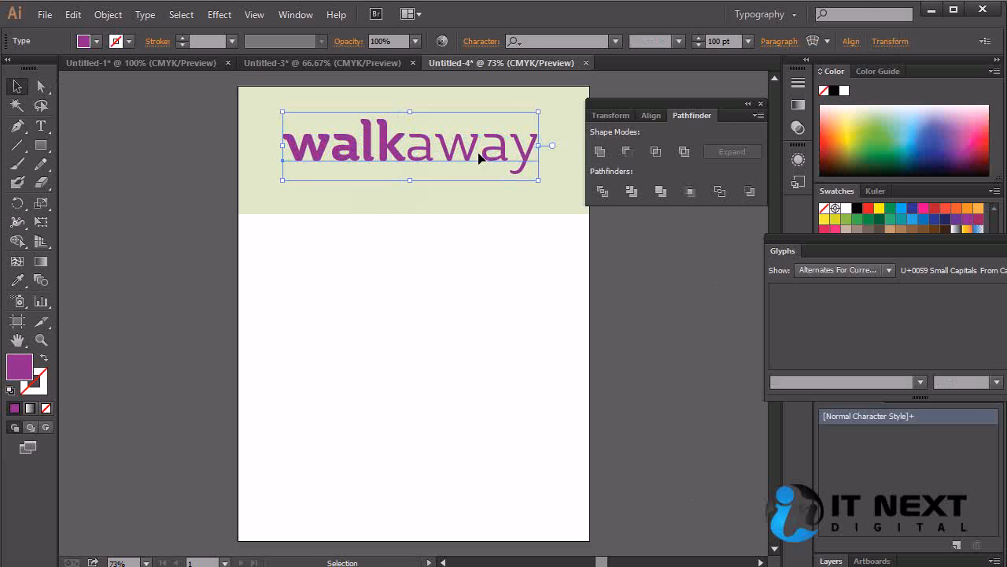
click(659, 321)
click(491, 169)
click(610, 291)
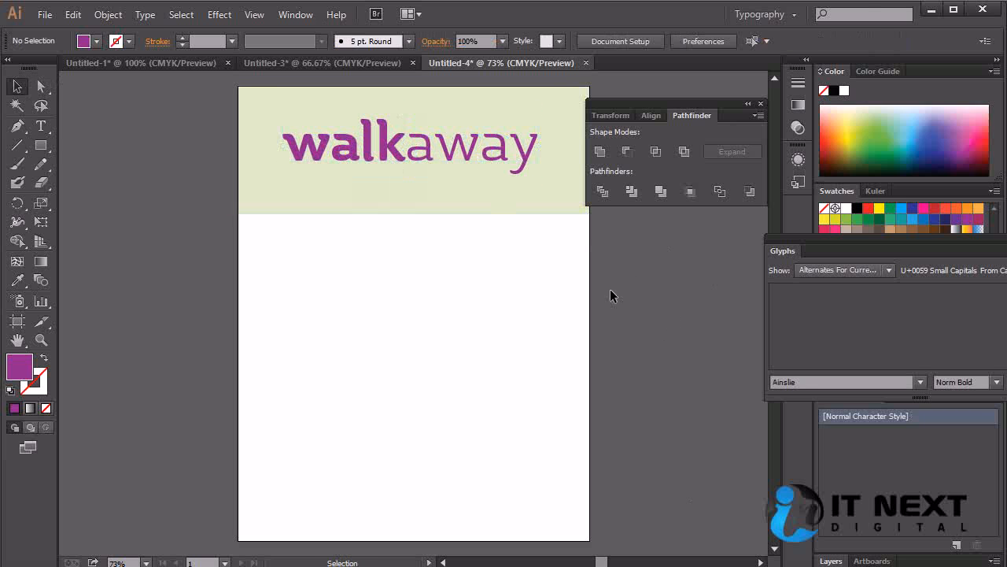
Move the "walkaway" text slightly lower to centre it vertically in the pale green rectangle.
key(ctrl+1)
key(ctrl+equal)
drag(591, 275, 622, 517)
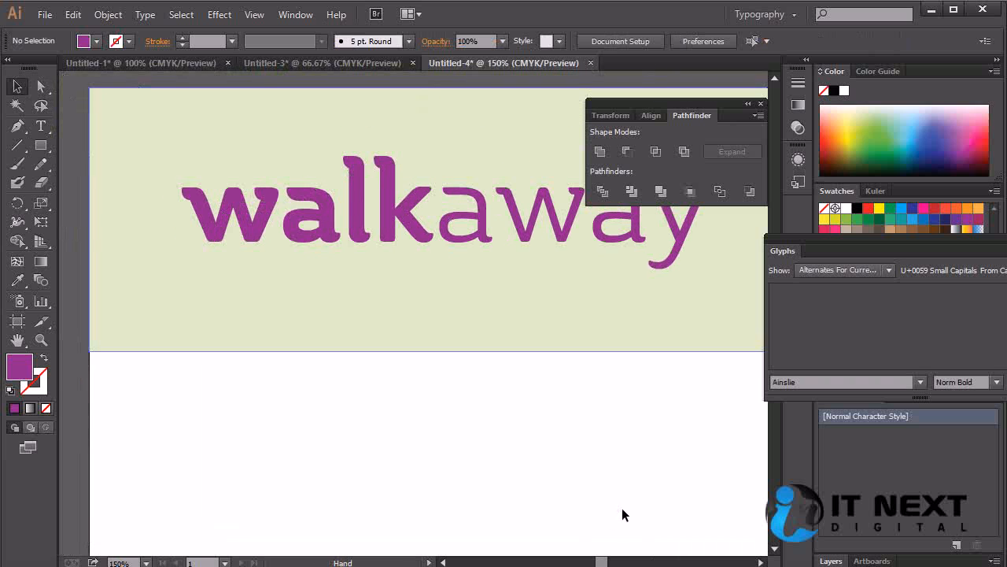
drag(569, 294, 544, 352)
click(416, 287)
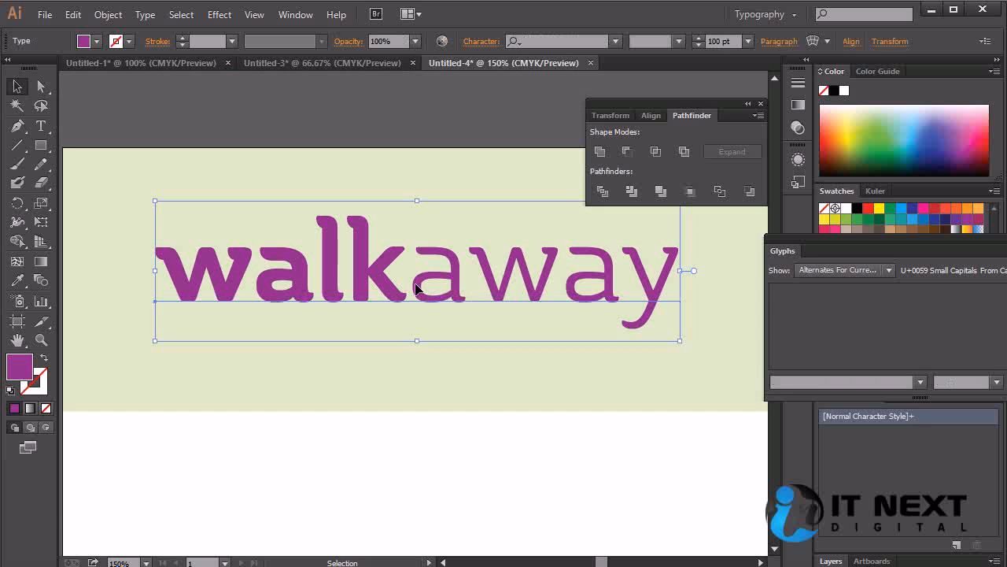
drag(415, 288, 417, 301)
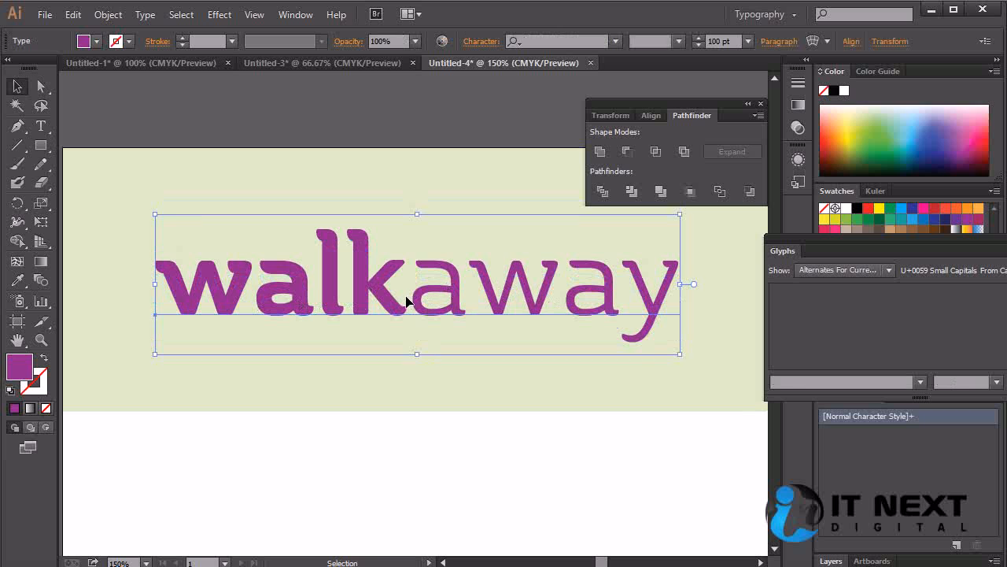
Change the whole "walkaway" text to the Acrom font and shift it left within the rectangle.
key(t)
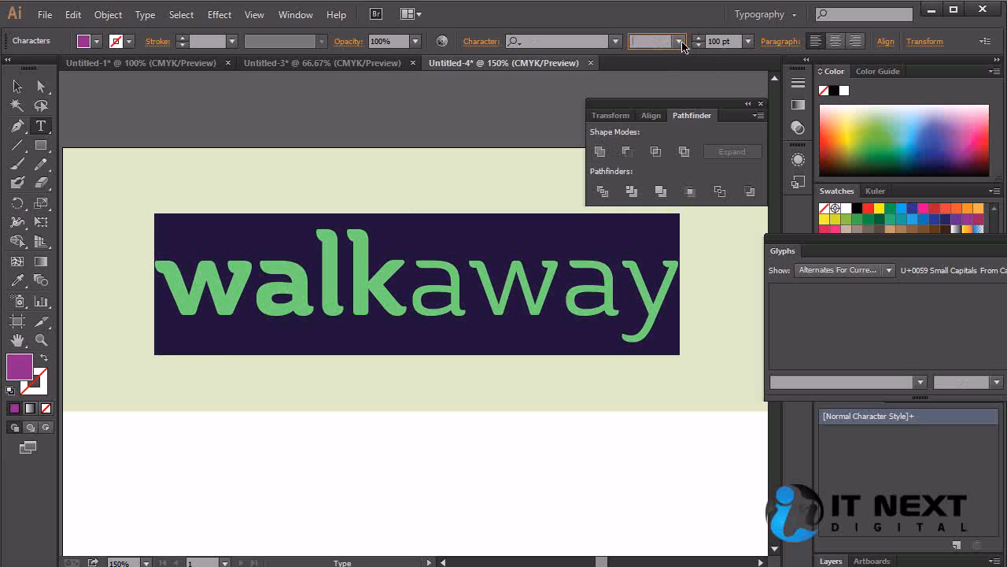
click(616, 42)
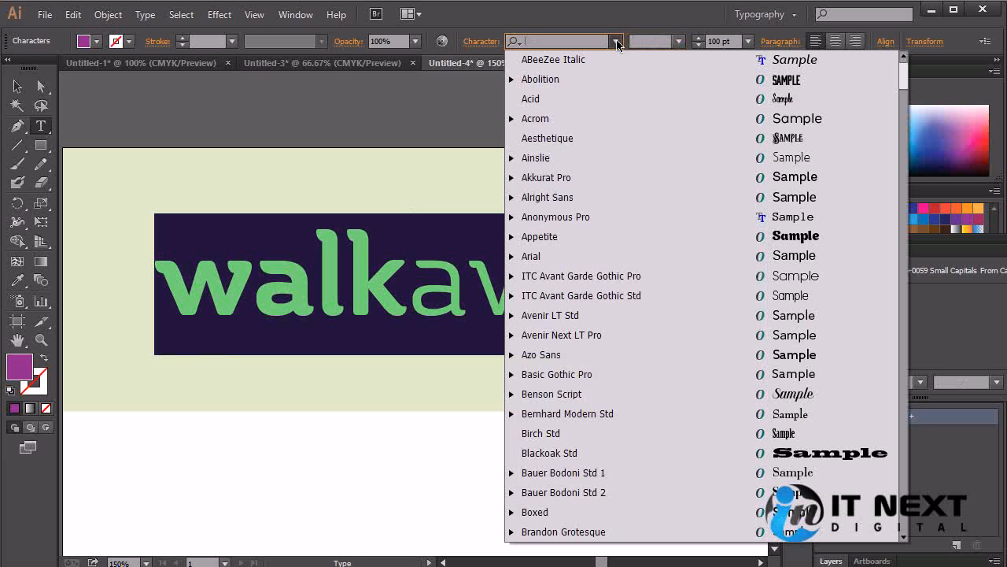
click(589, 118)
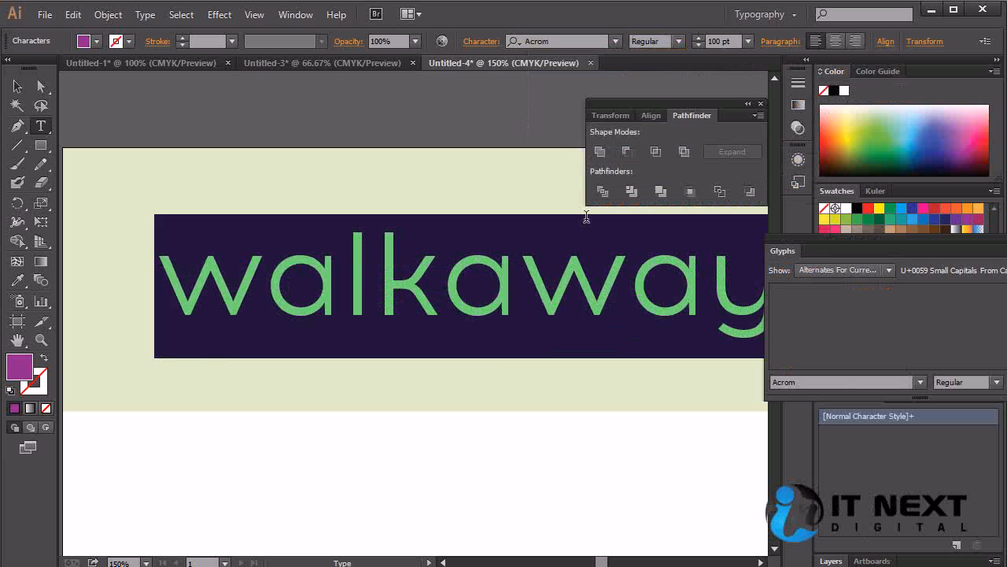
click(17, 87)
drag(699, 405, 761, 431)
drag(644, 318, 600, 317)
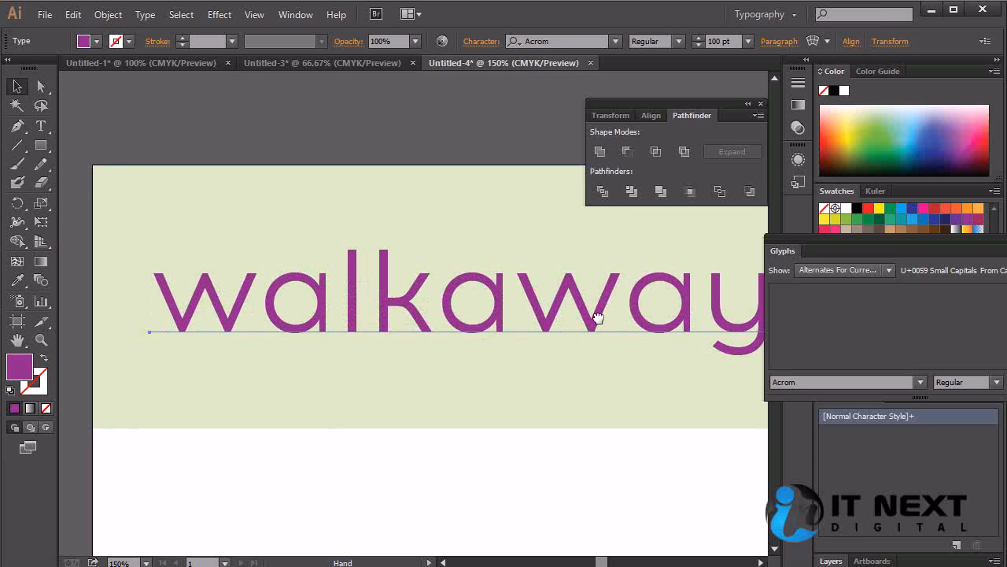
Try the Bold style on the letters "walka" of the Acrom text and undo it.
double_click(535, 323)
key(ctrl+a)
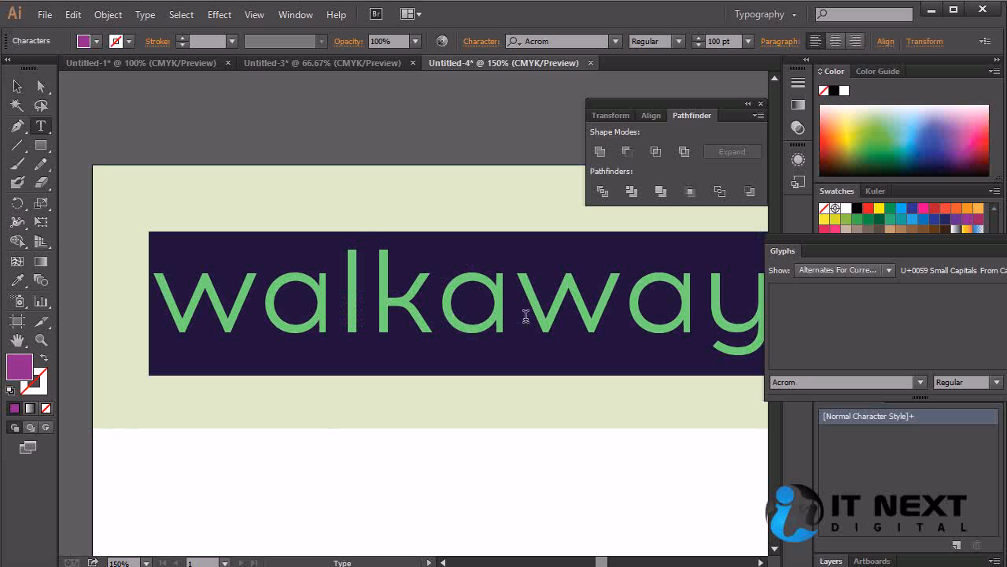
drag(517, 315, 169, 299)
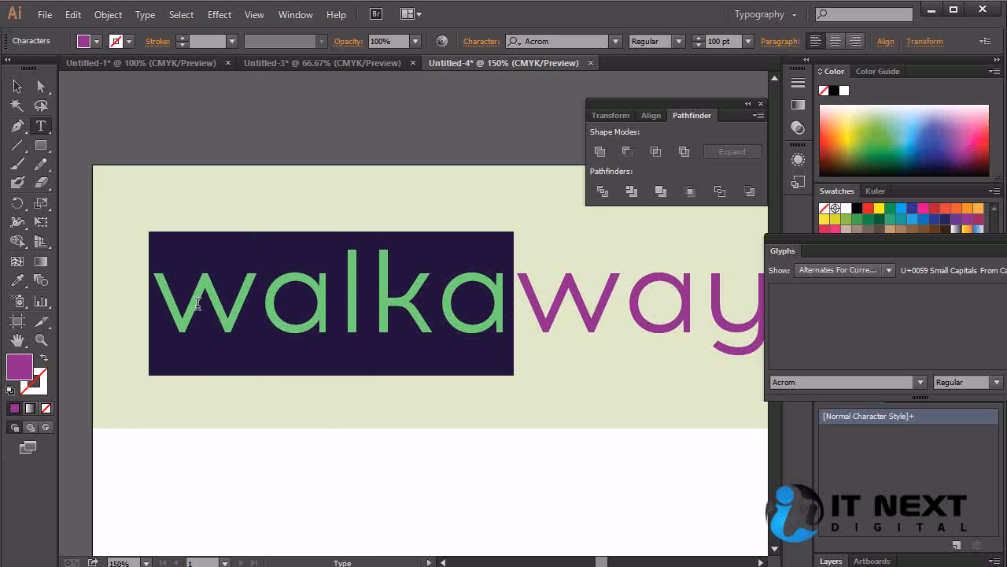
click(677, 41)
click(670, 127)
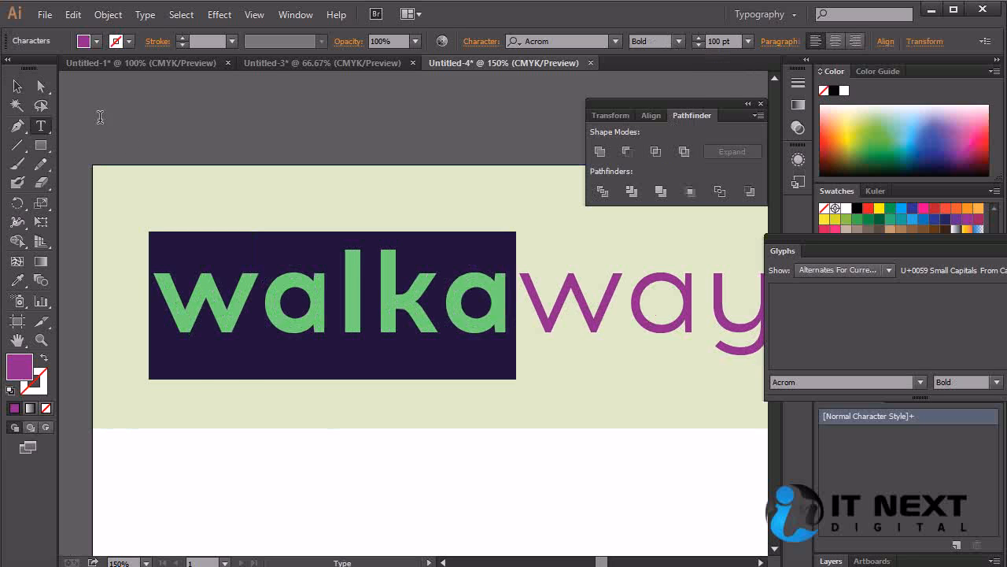
click(17, 86)
click(572, 491)
key(ctrl+minus)
key(ctrl+minus)
key(ctrl+plus)
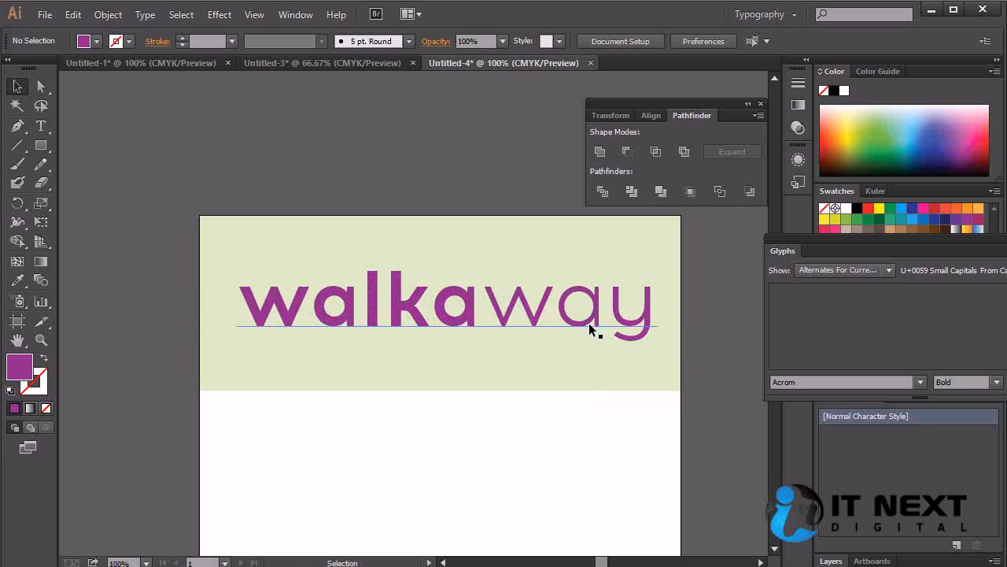
click(522, 321)
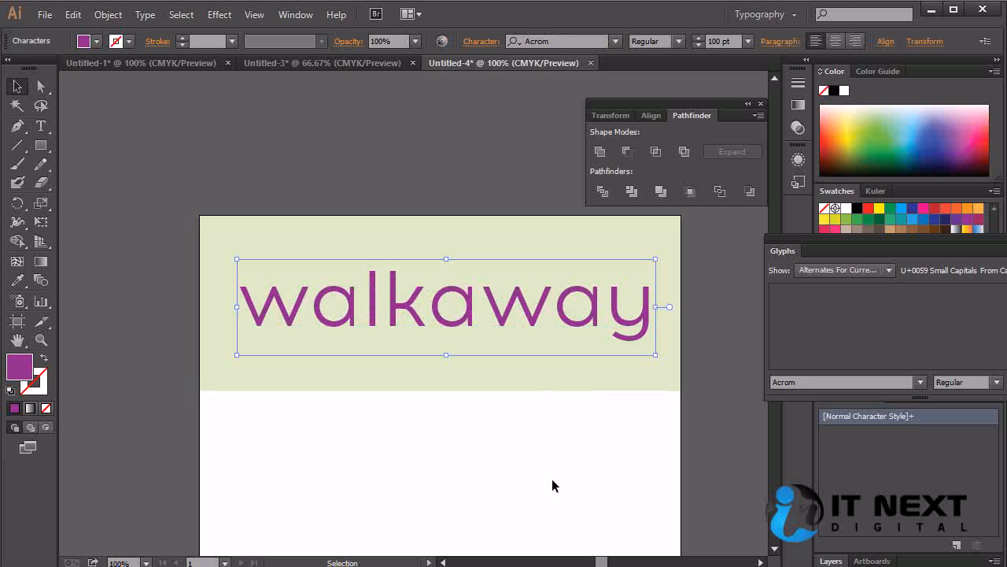
click(552, 482)
Replace the whole "walkaway" text with "greenkiss".
click(519, 305)
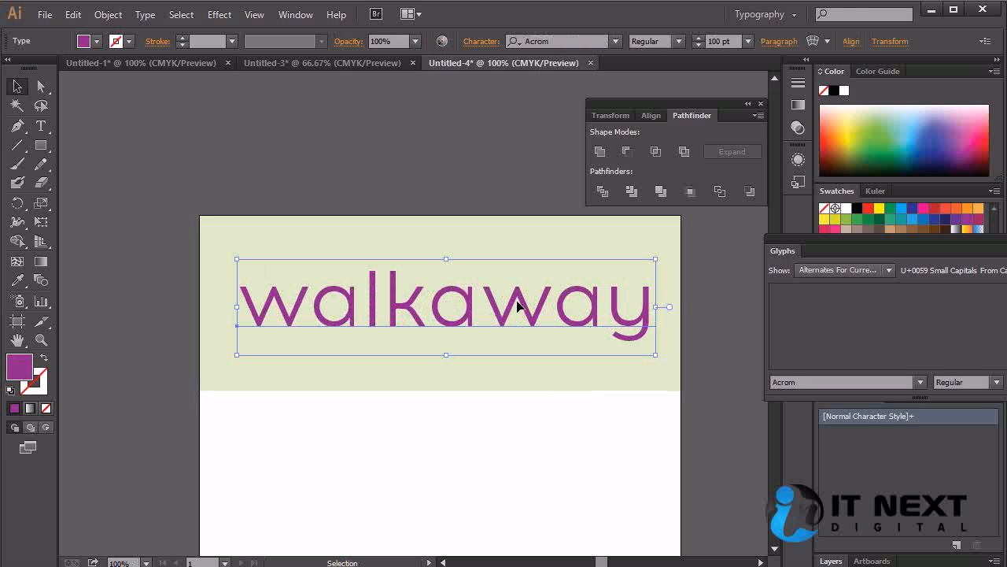
double_click(519, 307)
double_click(522, 308)
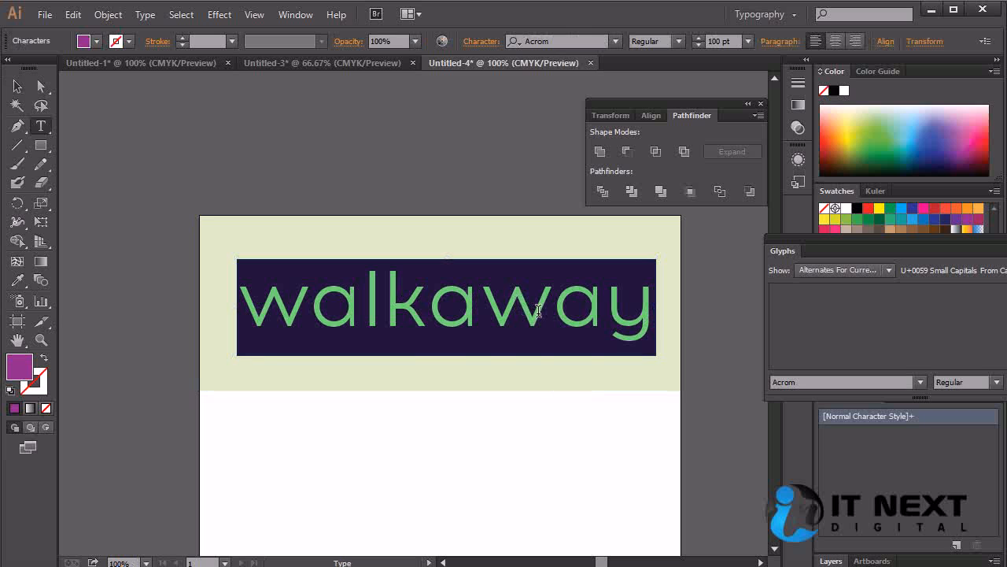
text(gre)
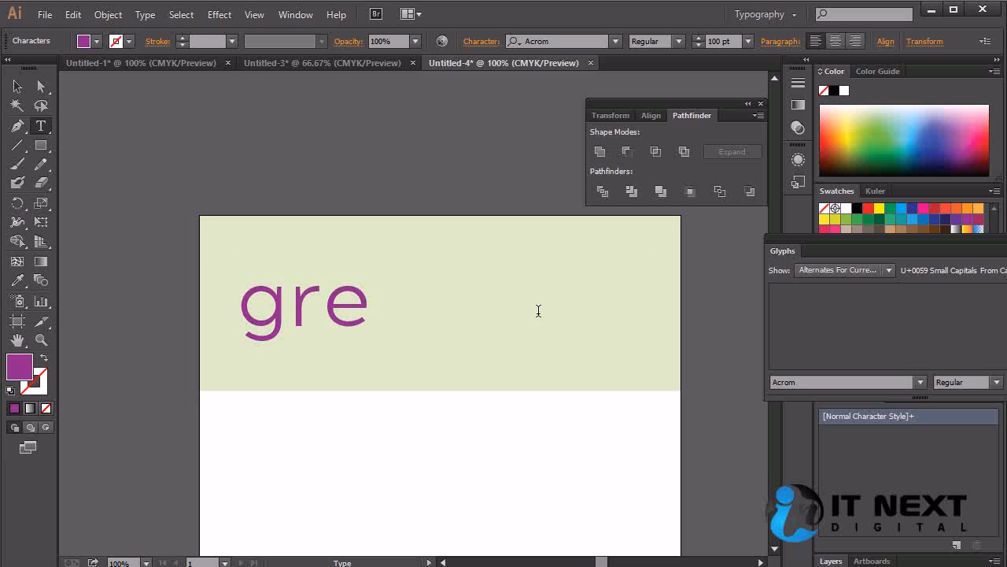
text(enkiss)
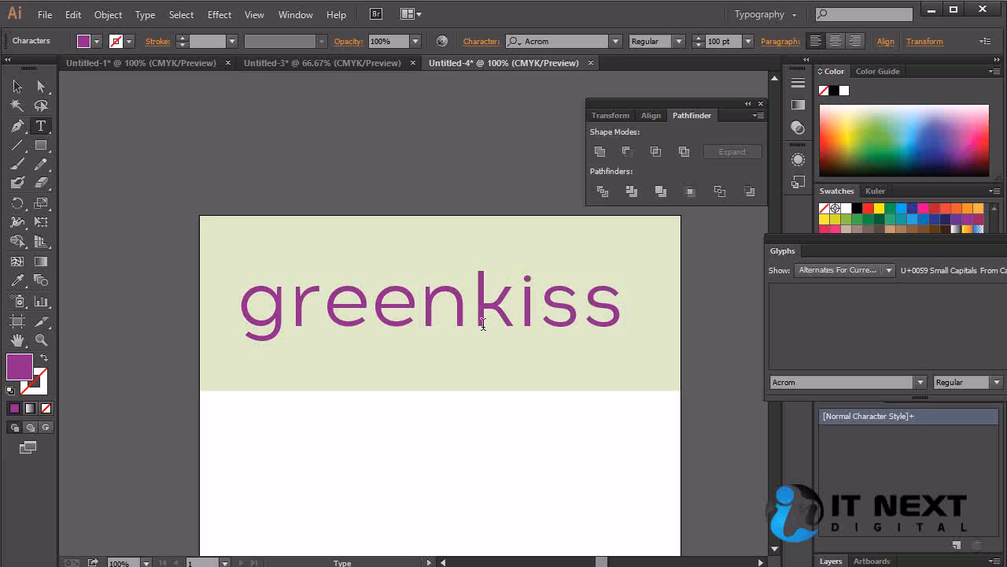
Try the Bold style on the "kiss" part of the text and undo it.
drag(471, 314, 632, 313)
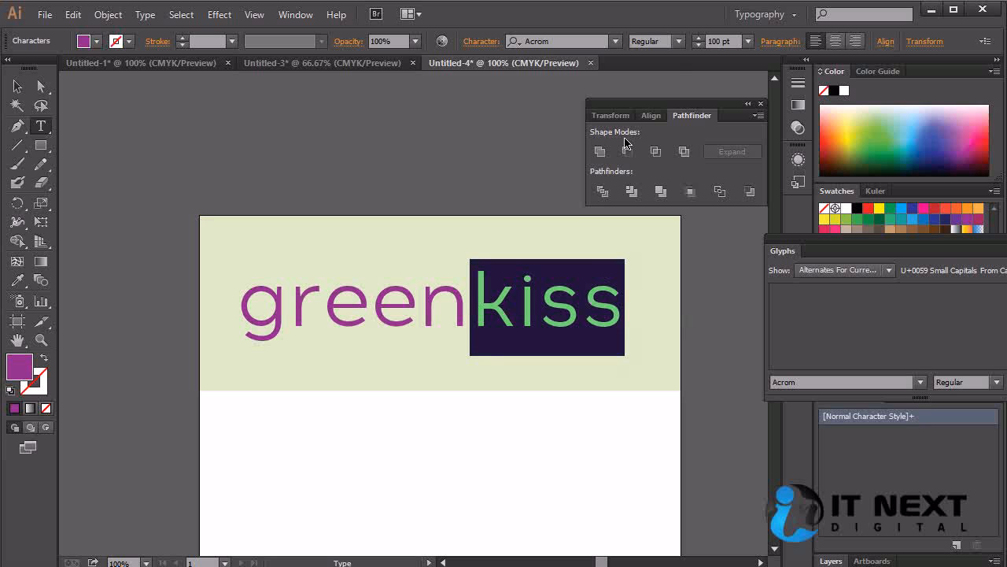
click(655, 41)
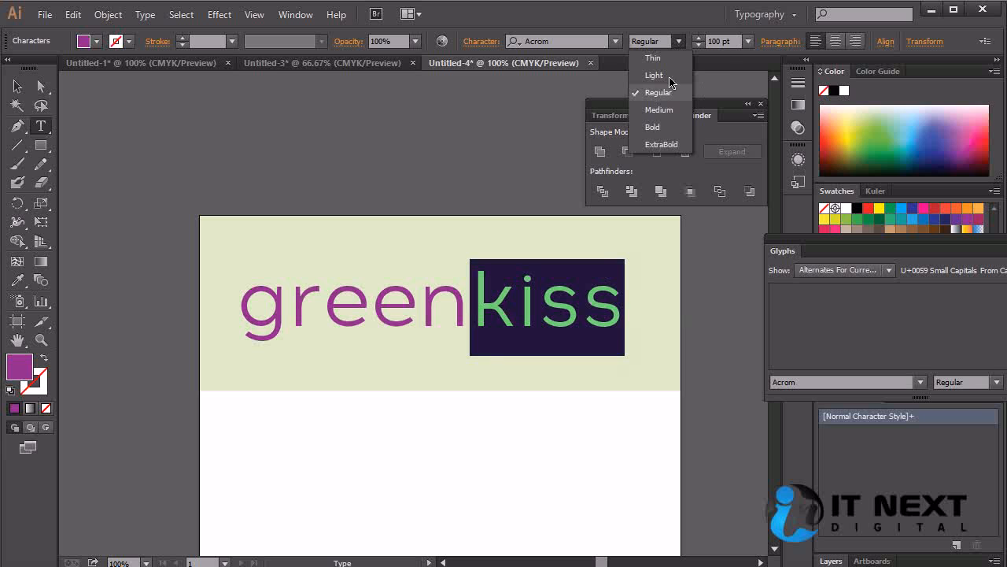
click(674, 132)
key(Escape)
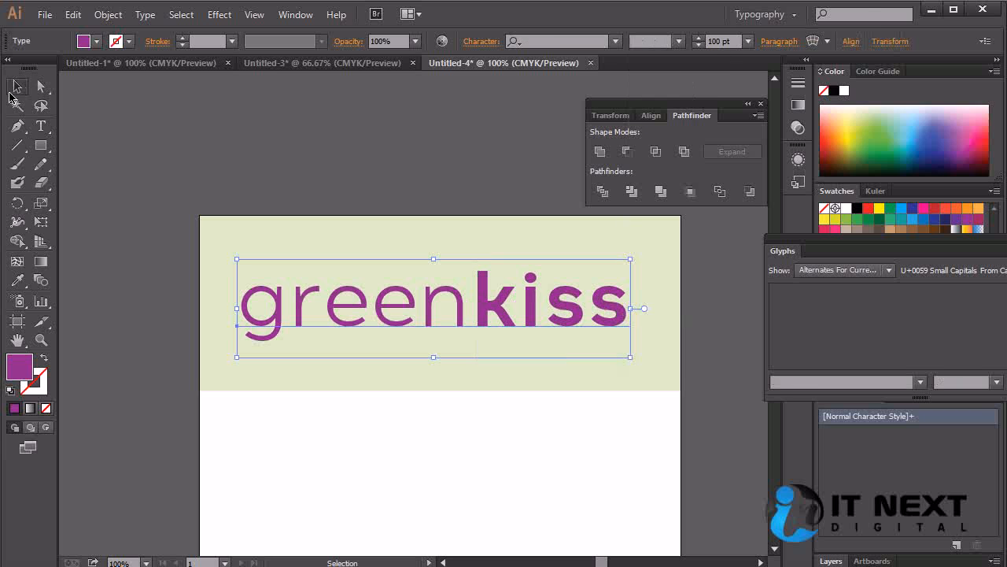
click(594, 474)
click(546, 295)
key(ctrl+z)
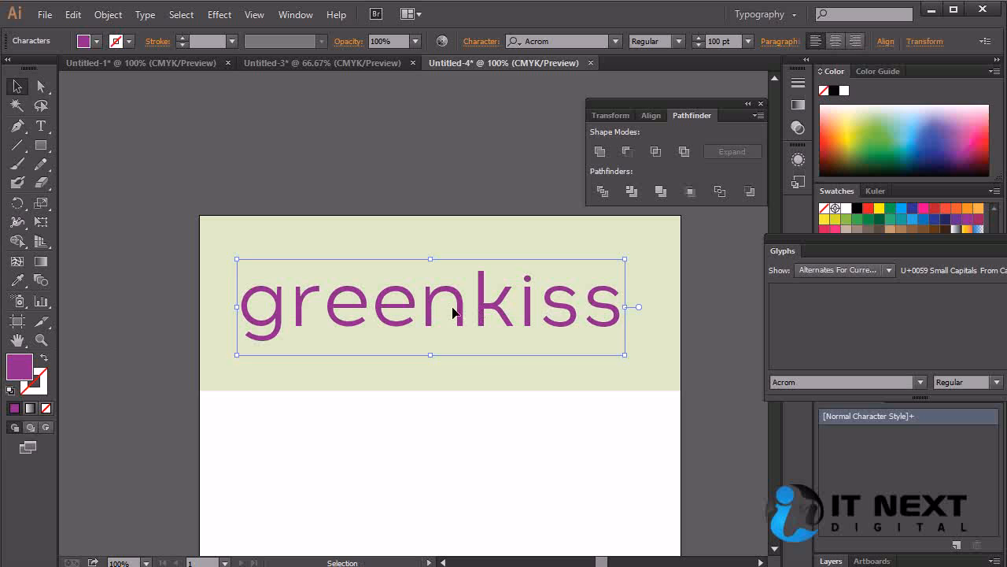
Apply the Bold style to the "green" part of the "greenkiss" text.
double_click(465, 304)
double_click(467, 306)
click(482, 305)
drag(470, 307, 234, 295)
click(678, 41)
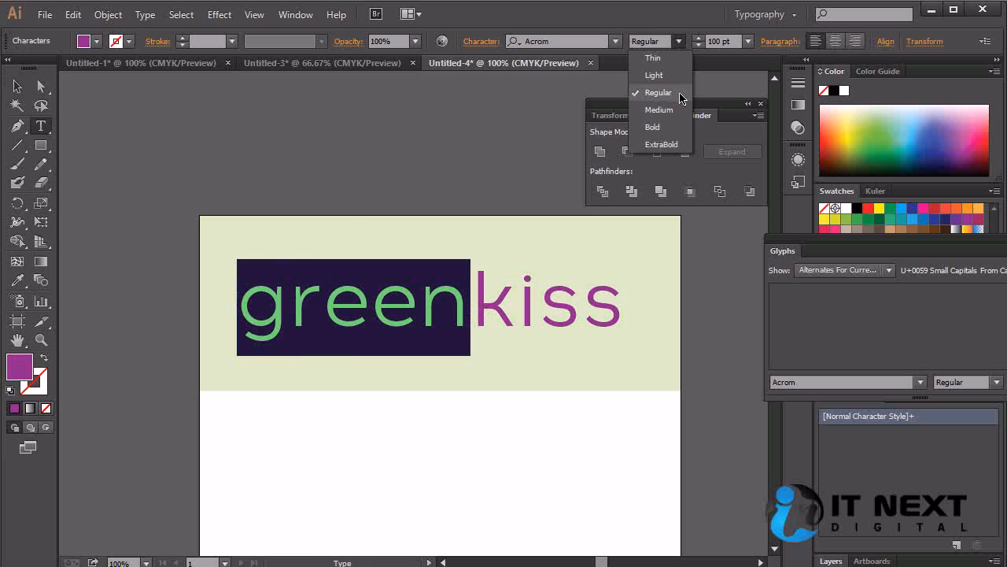
click(674, 128)
click(17, 86)
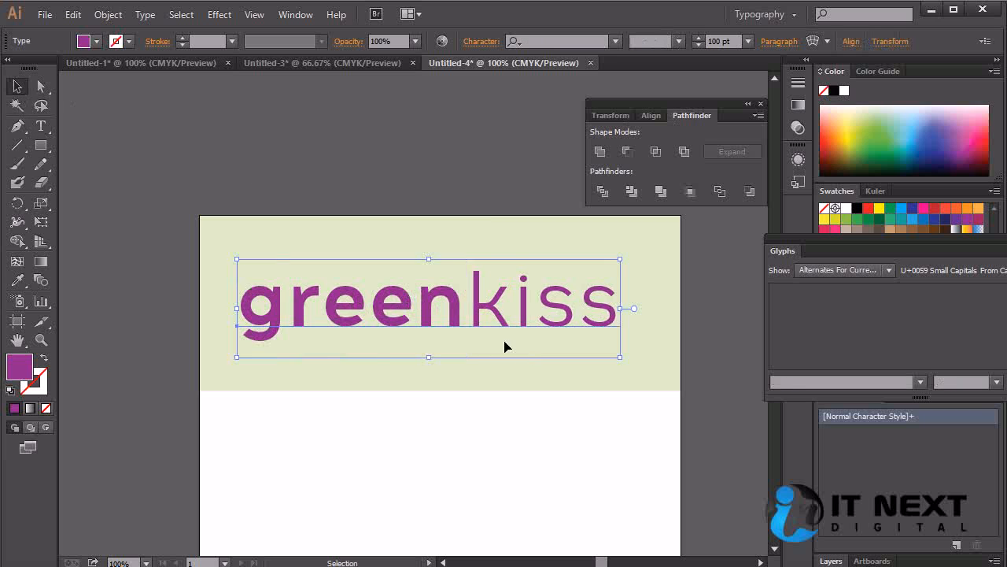
Set the "green" part of the text in All Caps and move the glyphs window clear of the banner.
double_click(468, 314)
double_click(463, 312)
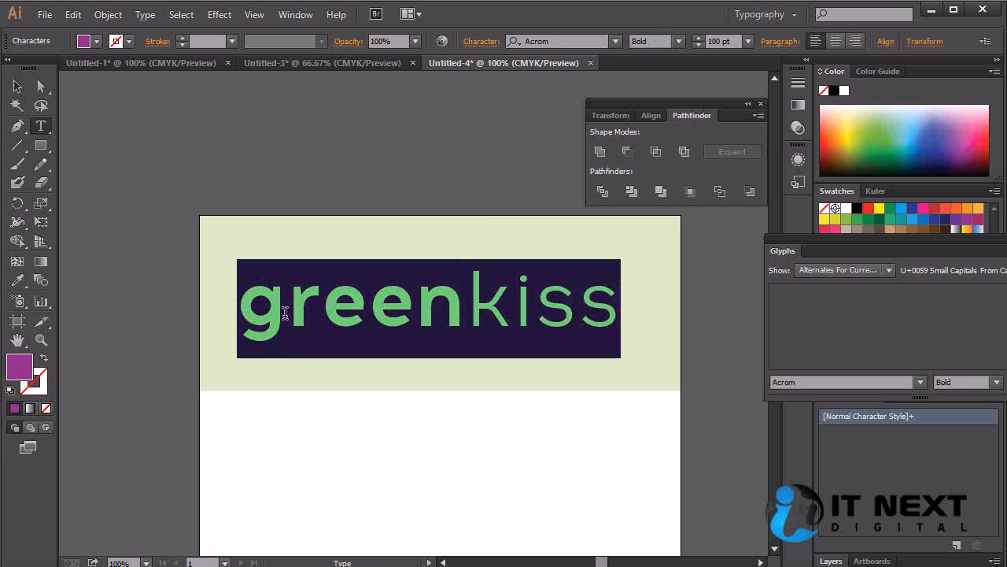
click(461, 305)
drag(460, 305, 257, 307)
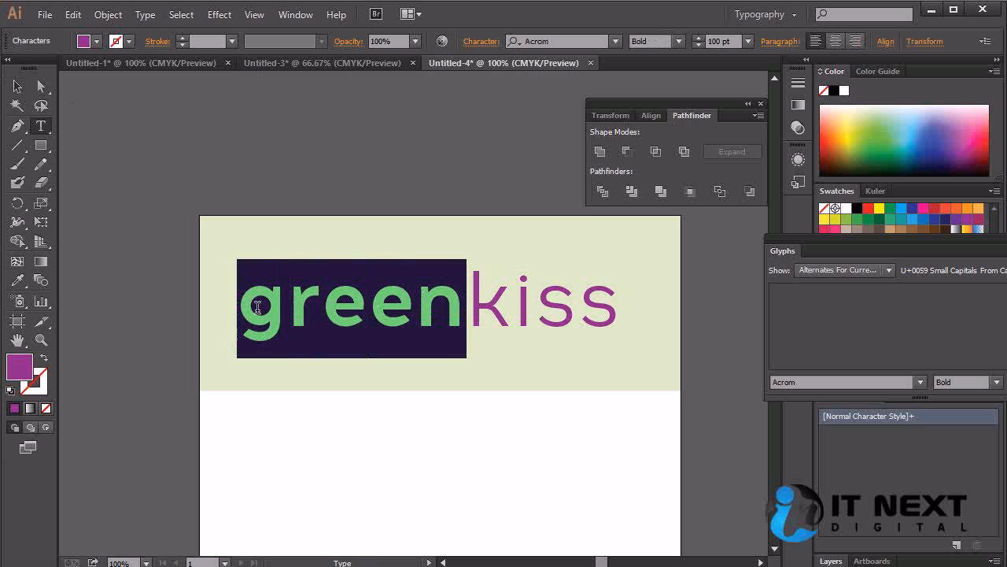
drag(949, 250, 651, 157)
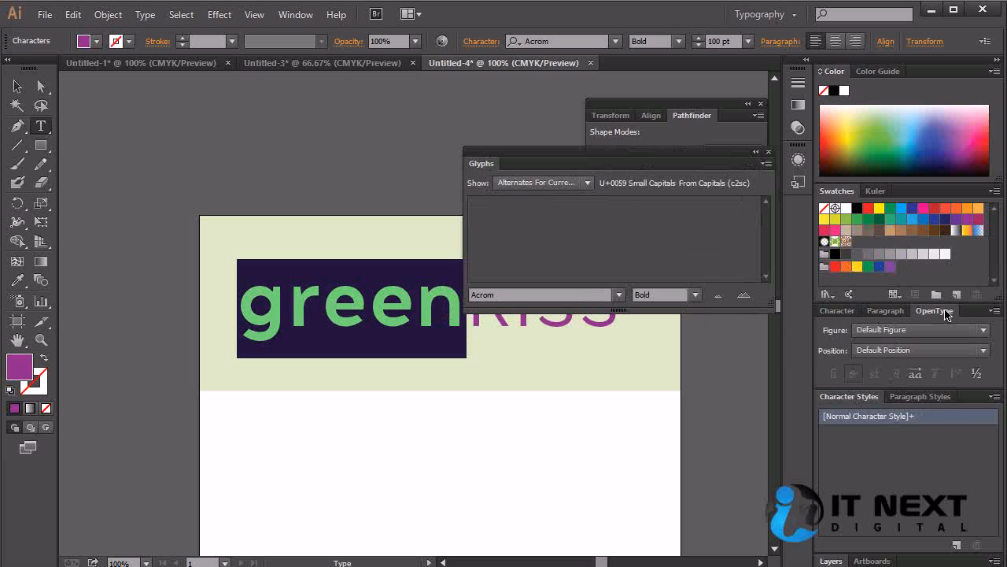
click(854, 313)
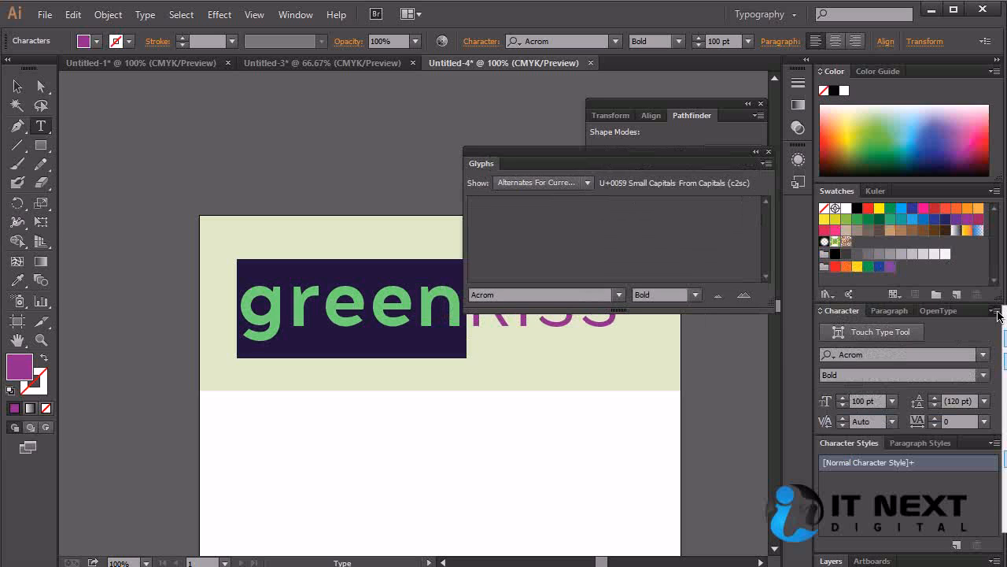
key(ctrl+shift+k)
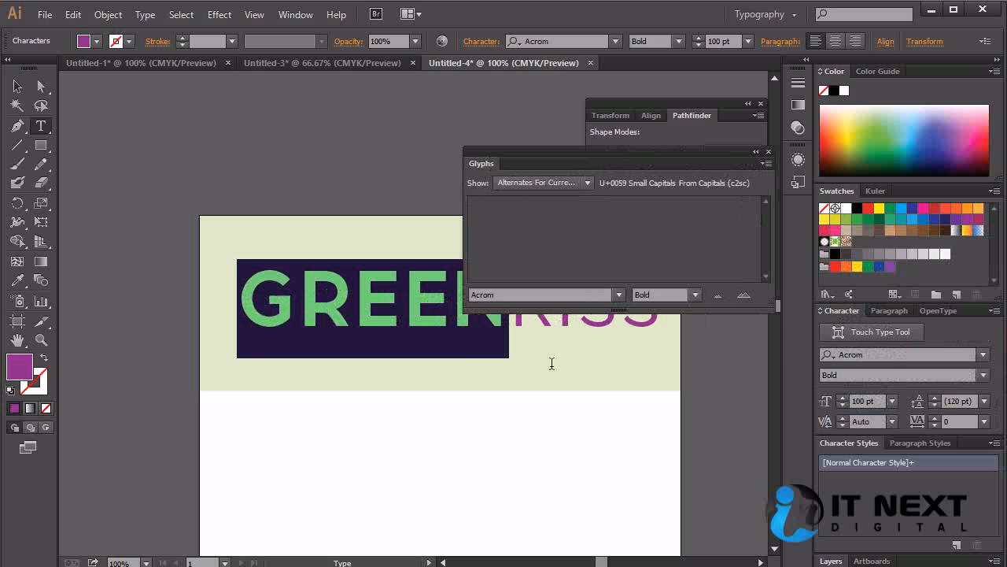
drag(592, 165, 618, 407)
click(535, 344)
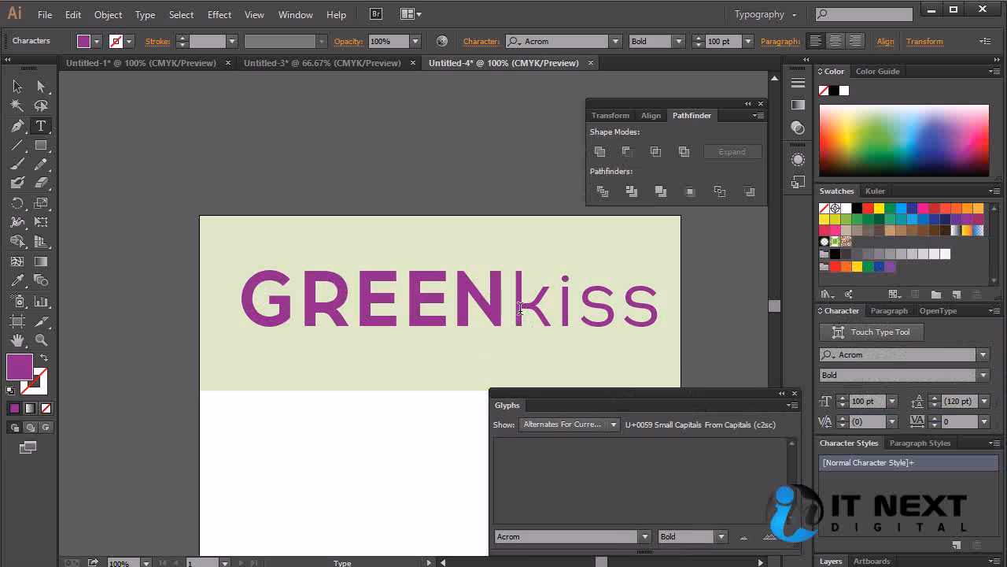
Set the "kiss" part of the text in All Caps.
drag(512, 311, 671, 312)
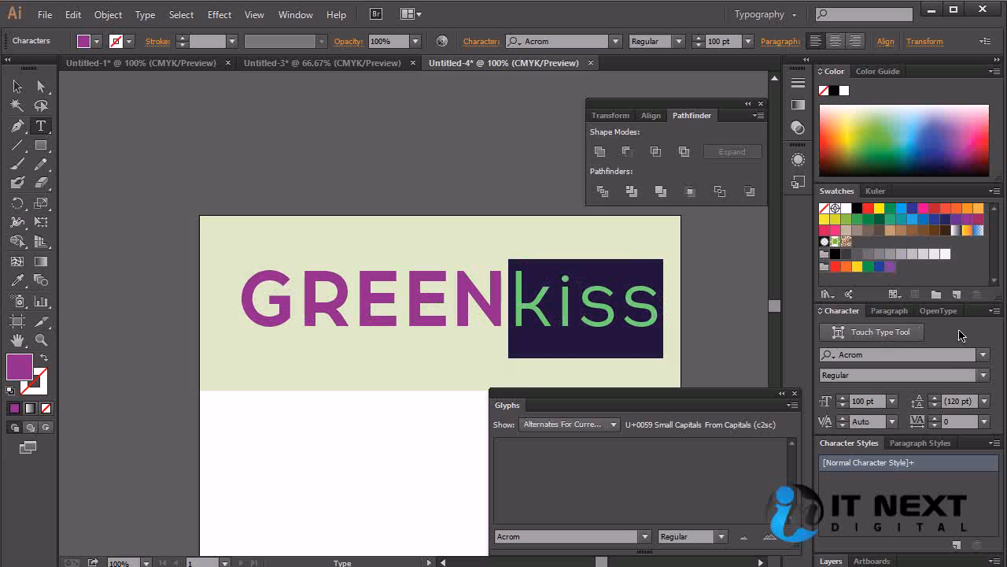
click(995, 311)
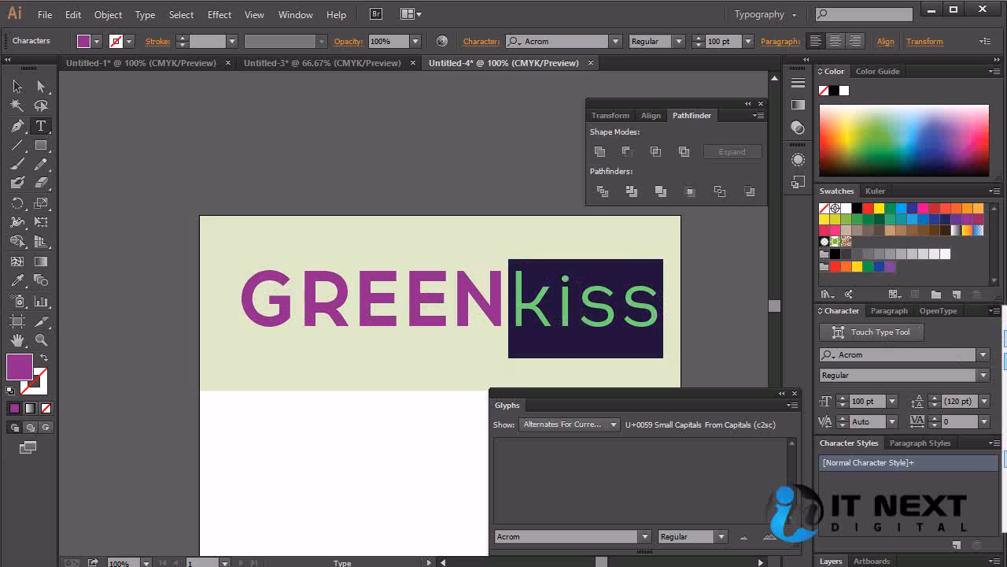
click(1005, 383)
click(542, 306)
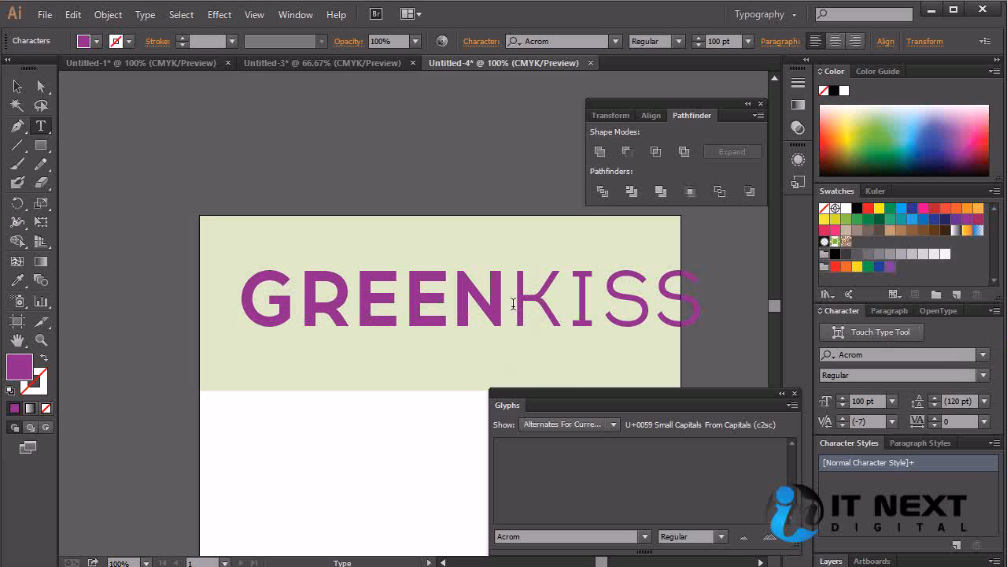
Change "KISS" to the Light style and shift the whole text left so it fits inside the pale green rectangle.
double_click(513, 304)
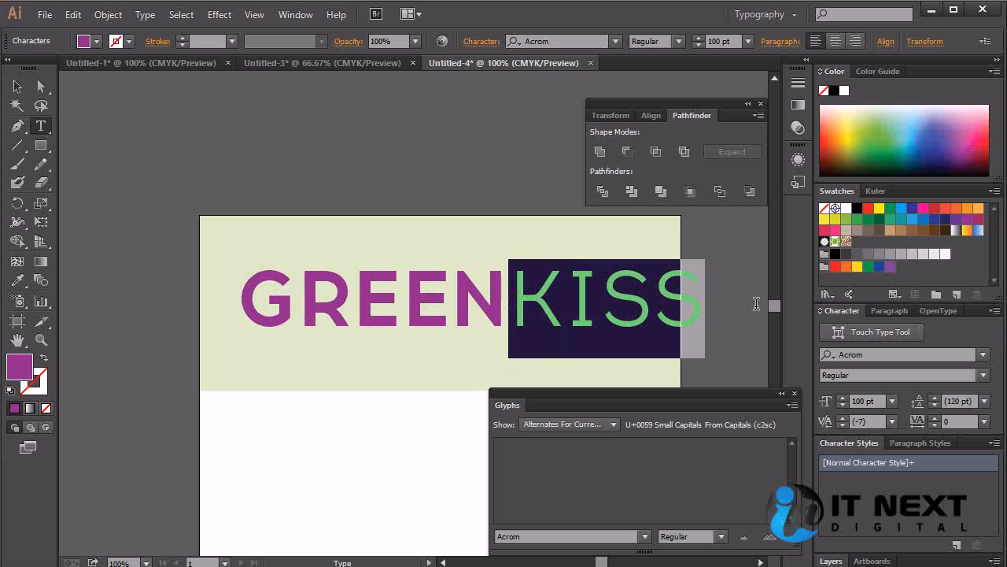
click(679, 41)
click(665, 71)
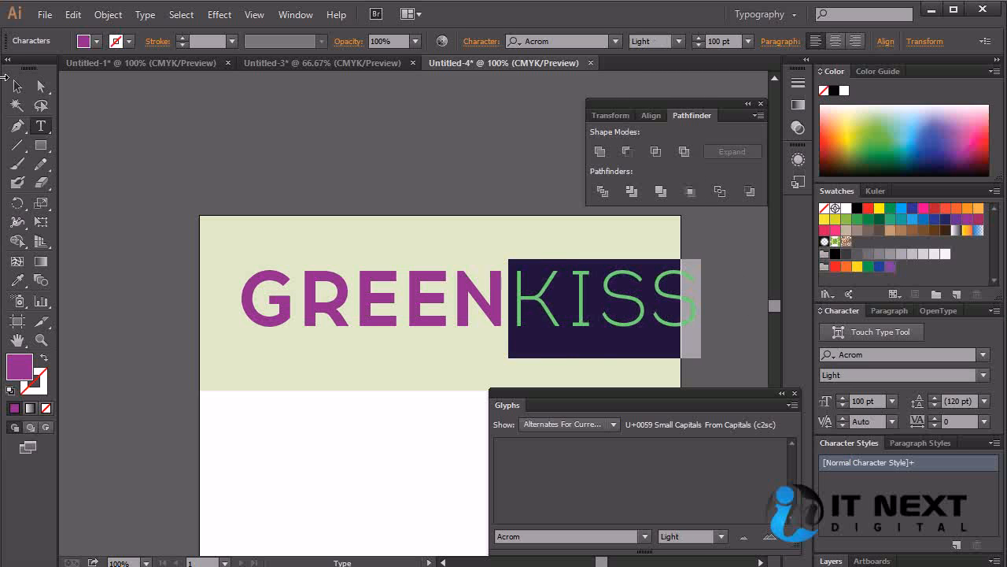
click(16, 86)
drag(628, 305, 596, 305)
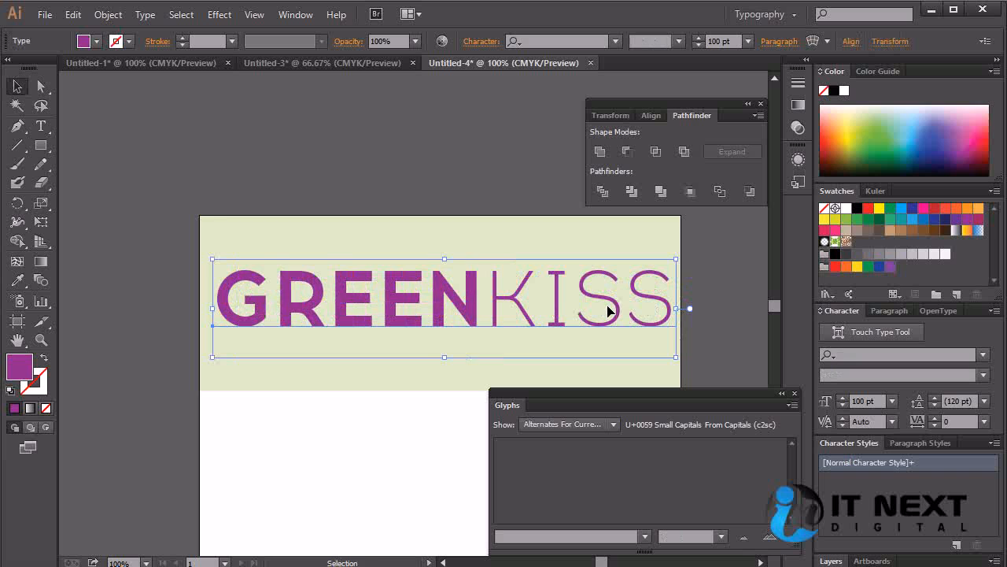
click(722, 285)
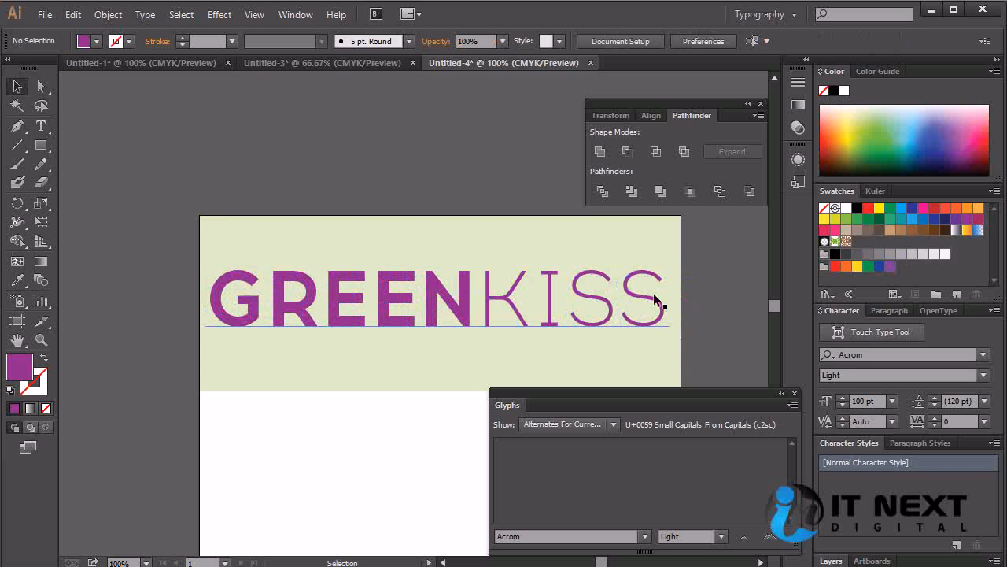
Detach the paragraph settings as a floating window above the banner and nudge the GREENKISS text slightly right and down.
click(575, 297)
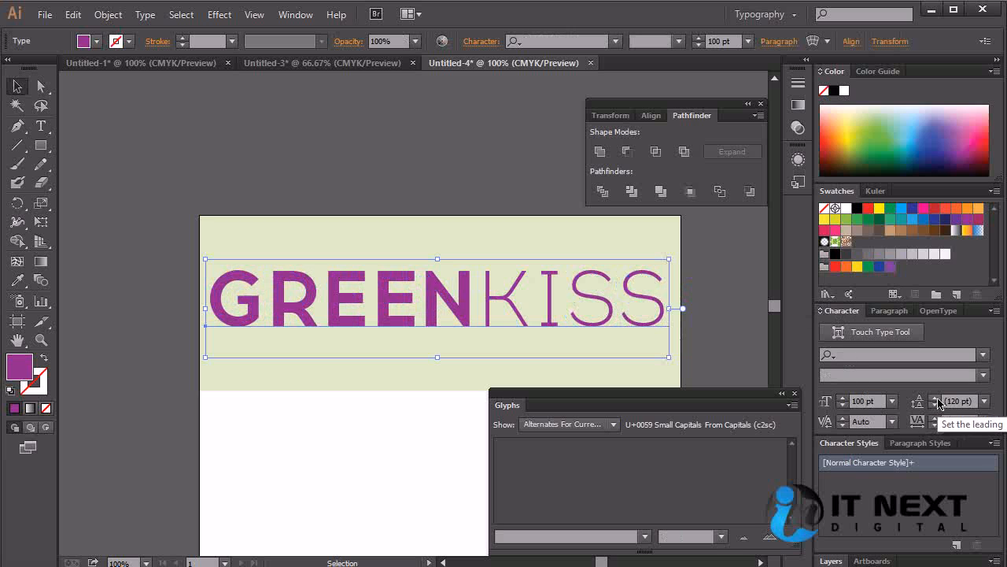
click(890, 310)
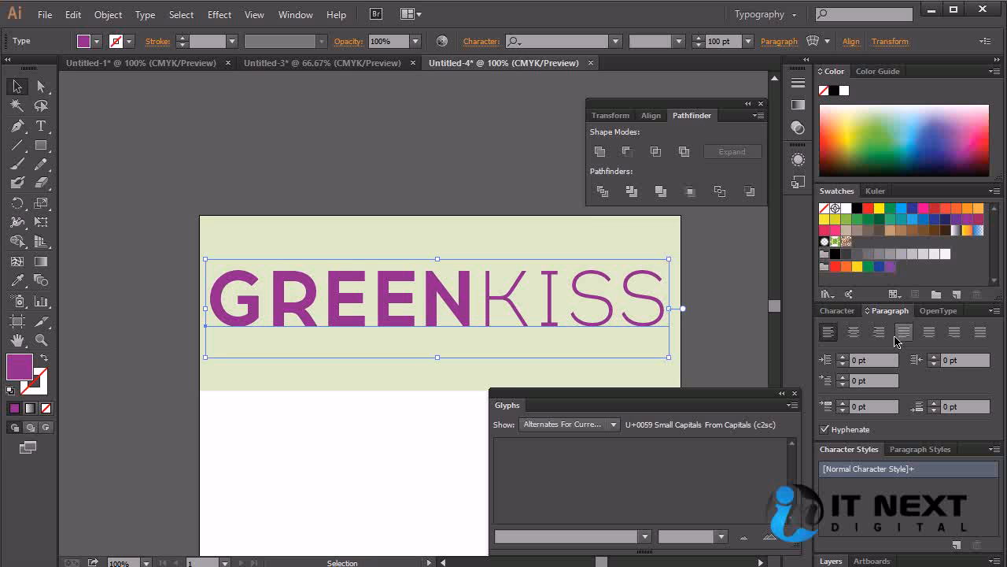
drag(889, 310, 425, 90)
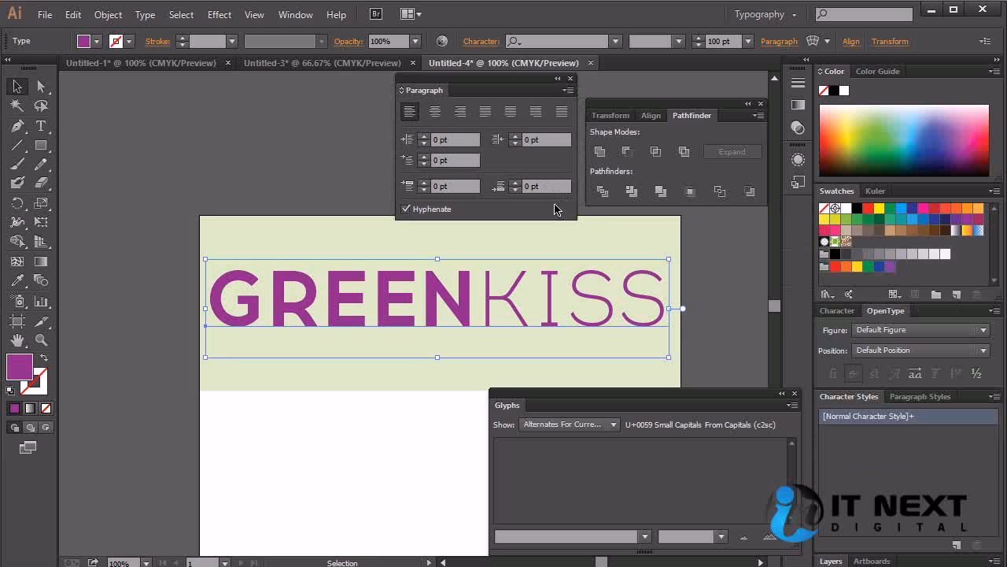
click(295, 15)
click(247, 145)
click(380, 297)
drag(398, 302, 407, 307)
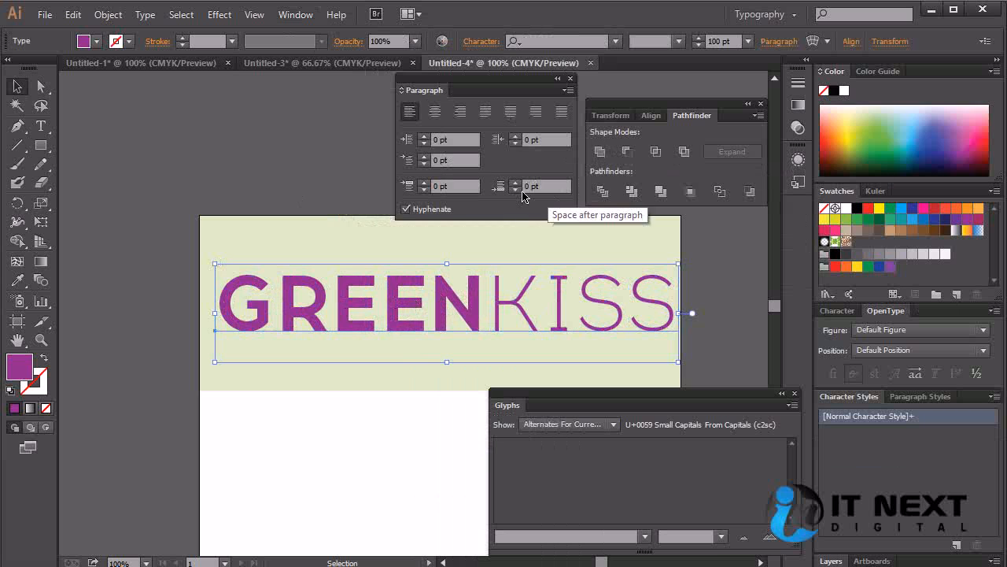
Draw a wide area-text frame in the white space below the banner and paste the copied Lorem Ipsum paragraph into it.
drag(563, 399, 721, 400)
drag(499, 424, 448, 252)
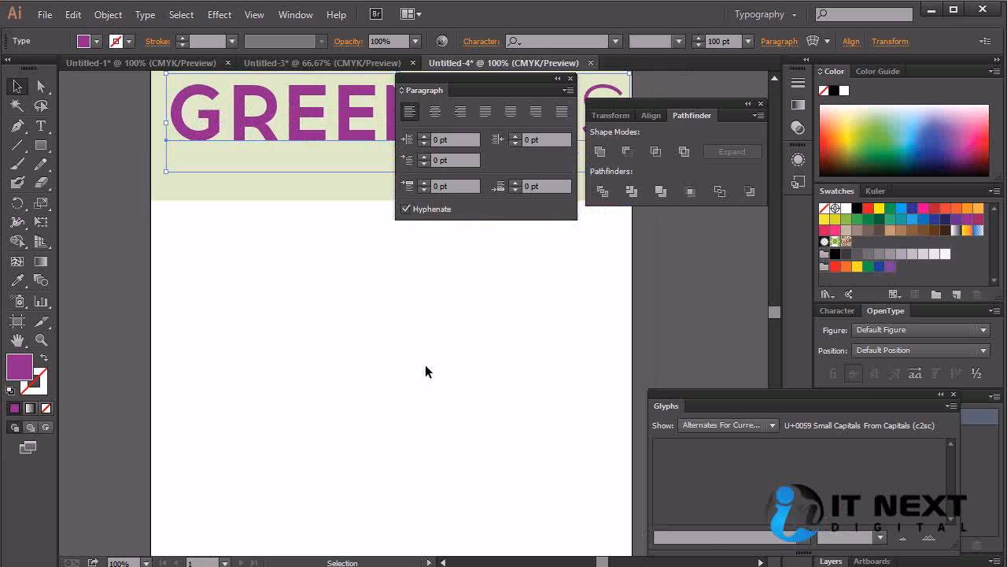
key(alt+Tab)
click(41, 126)
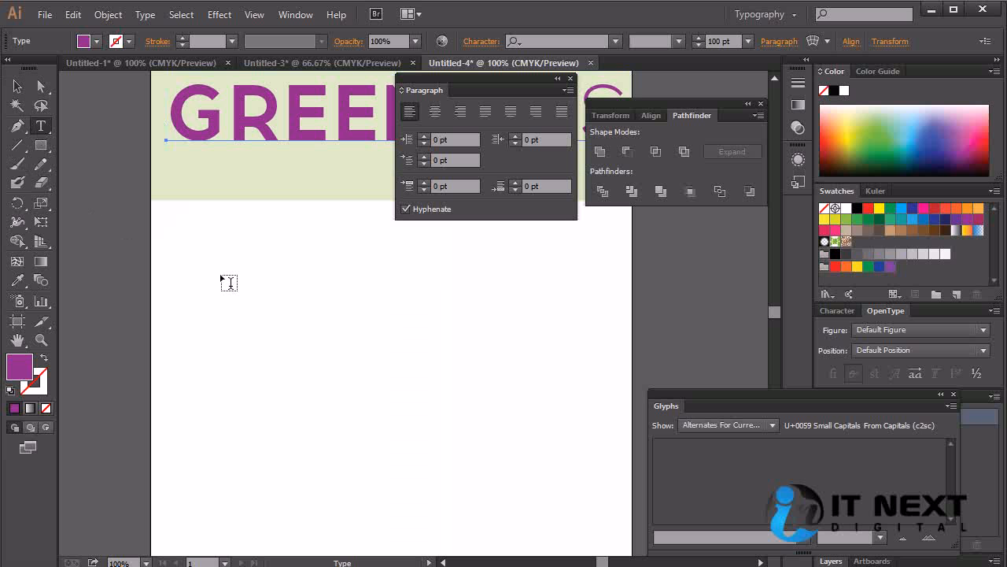
drag(168, 239, 586, 506)
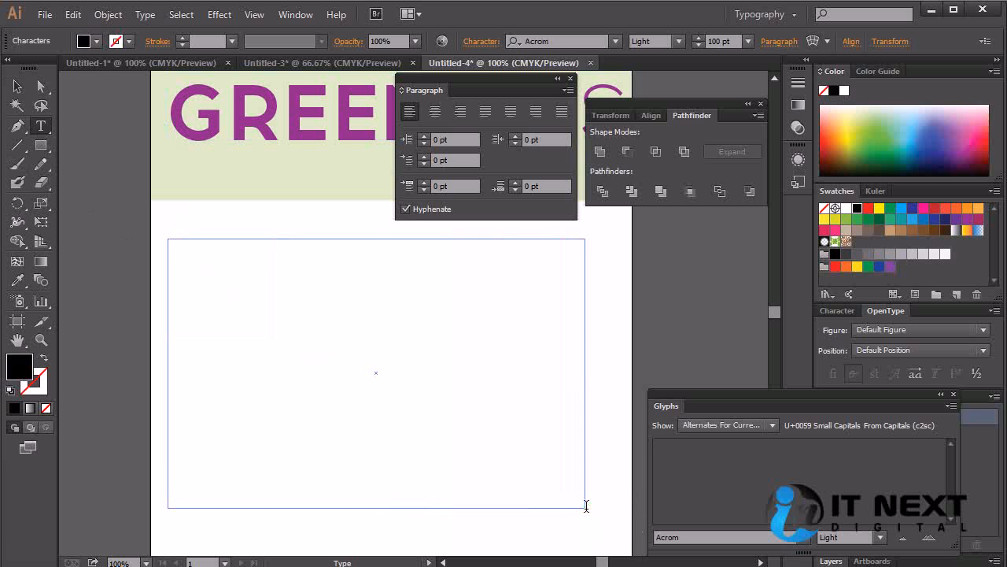
key(ctrl+v)
Change the whole pasted Niveau Serif paragraph to the Regular style.
key(ctrl+a)
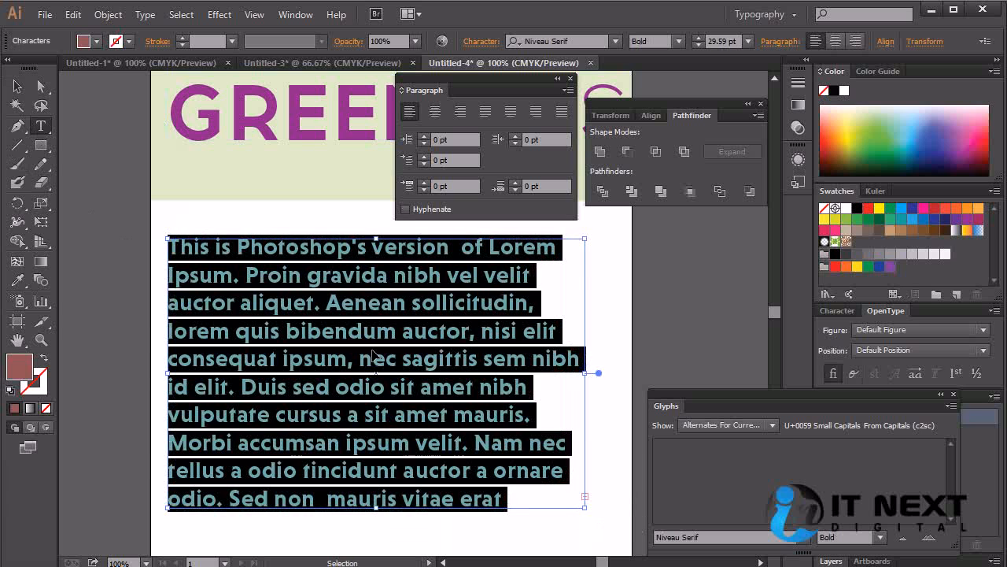
click(678, 43)
click(671, 162)
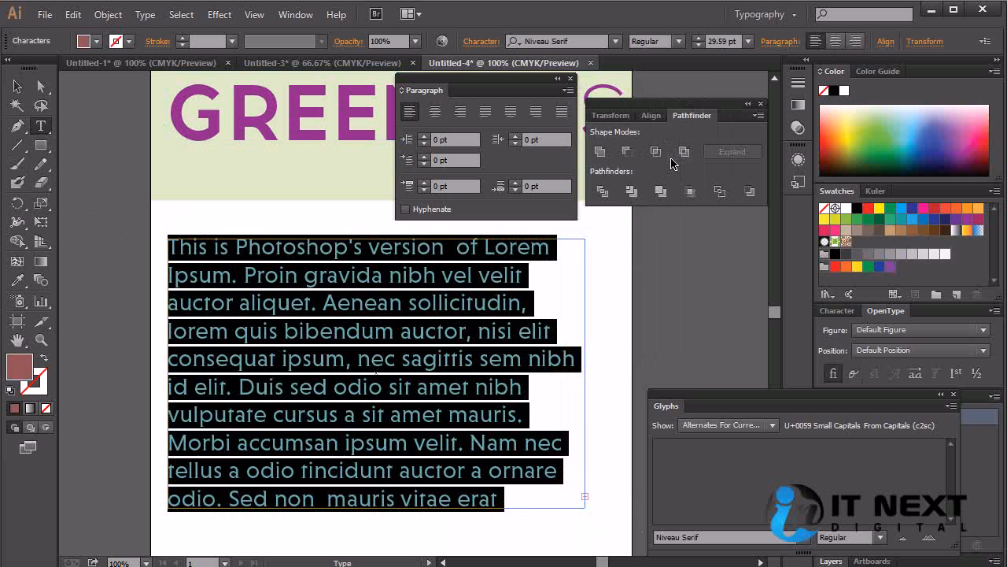
Reduce the paragraph's font size to 19.59 pt so the full text fits in its frame.
key(ctrl+h)
key(ctrl+h)
key(ctrl+shift+comma)
key(ctrl+shift+comma)
key(ctrl+shift+comma)
key(ctrl+shift+comma)
key(ctrl+shift+comma)
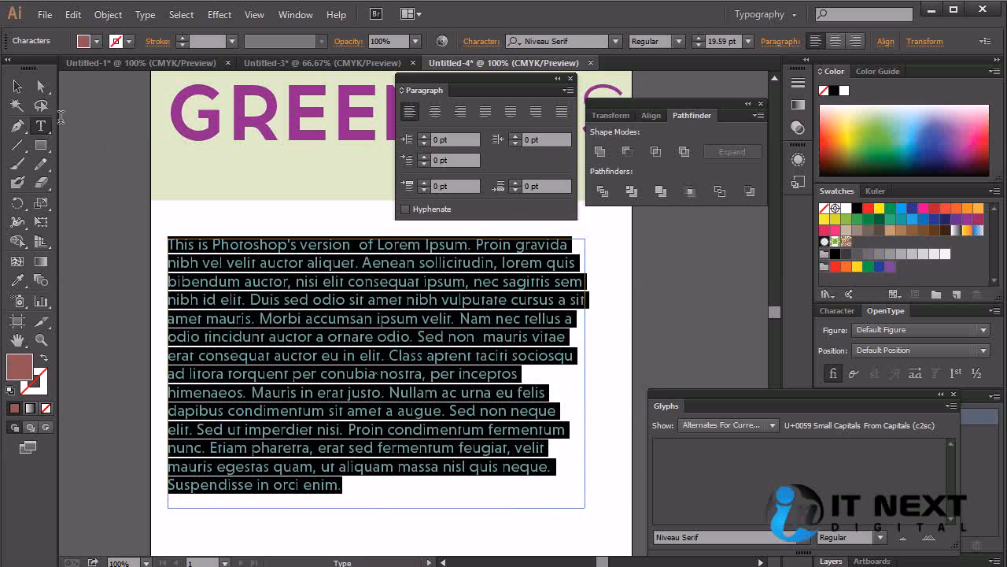
Change the font of the whole body paragraph below the banner to Arial.
click(18, 86)
click(614, 322)
click(533, 354)
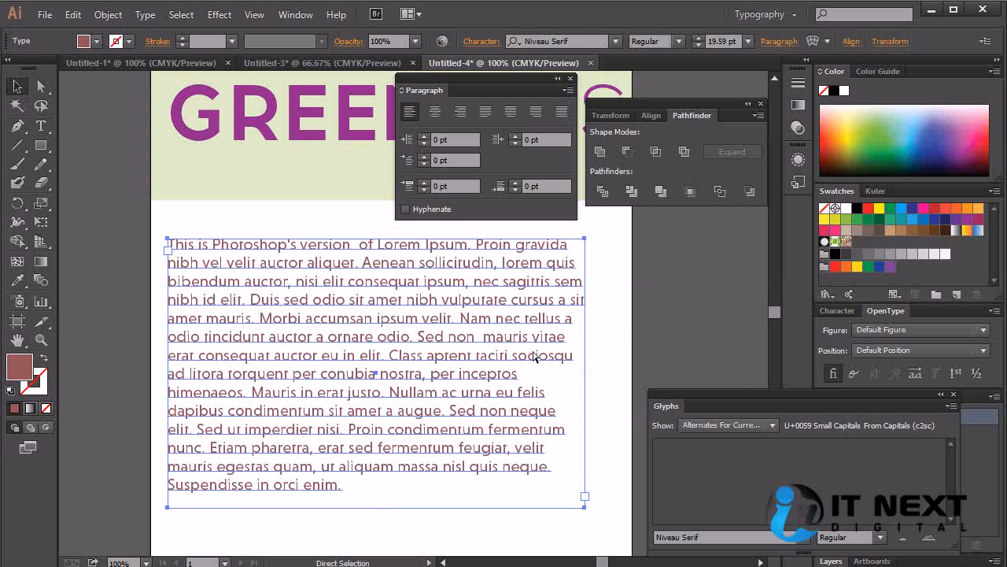
key(ctrl+plus)
drag(351, 360, 478, 344)
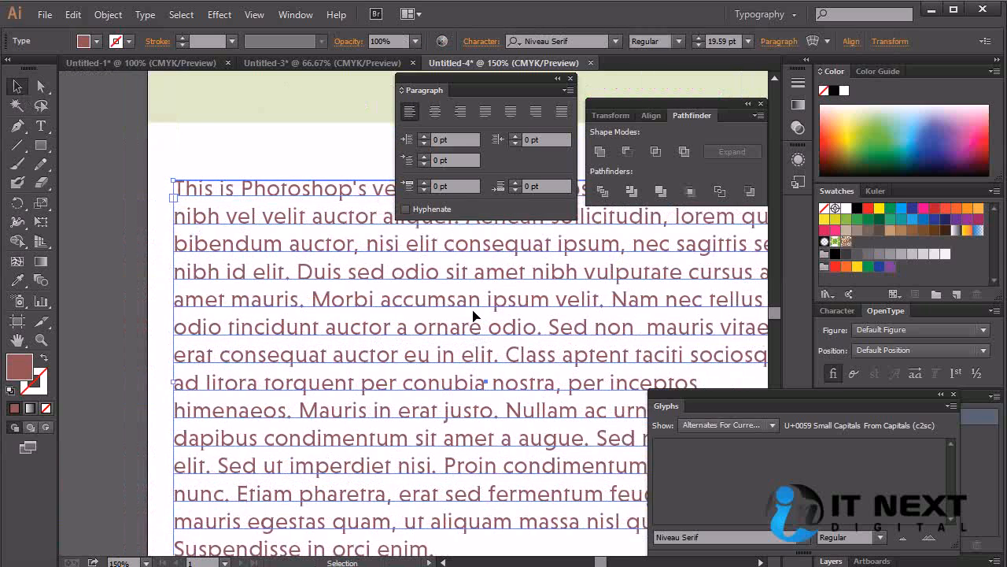
double_click(473, 314)
key(ctrl+a)
click(574, 41)
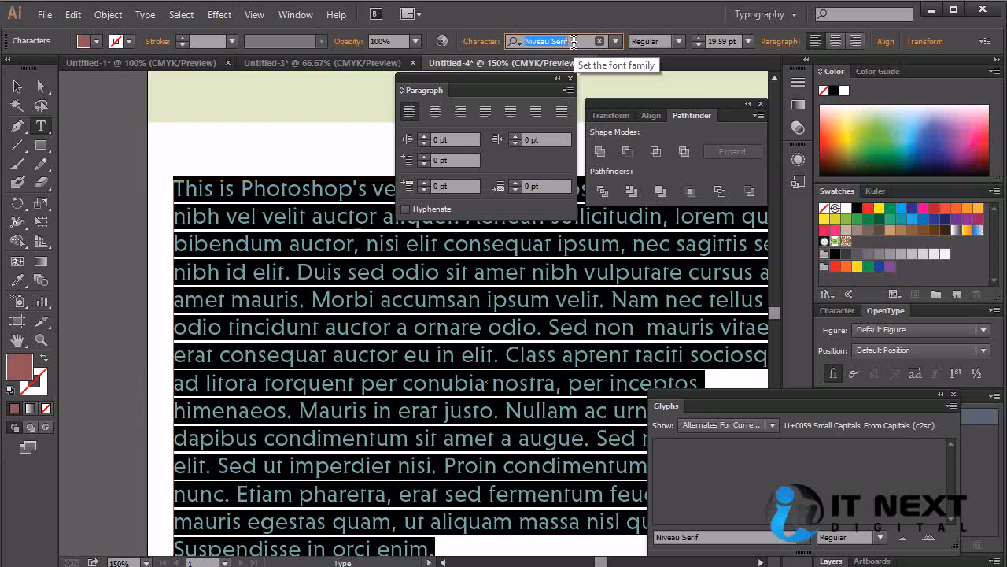
text(ar)
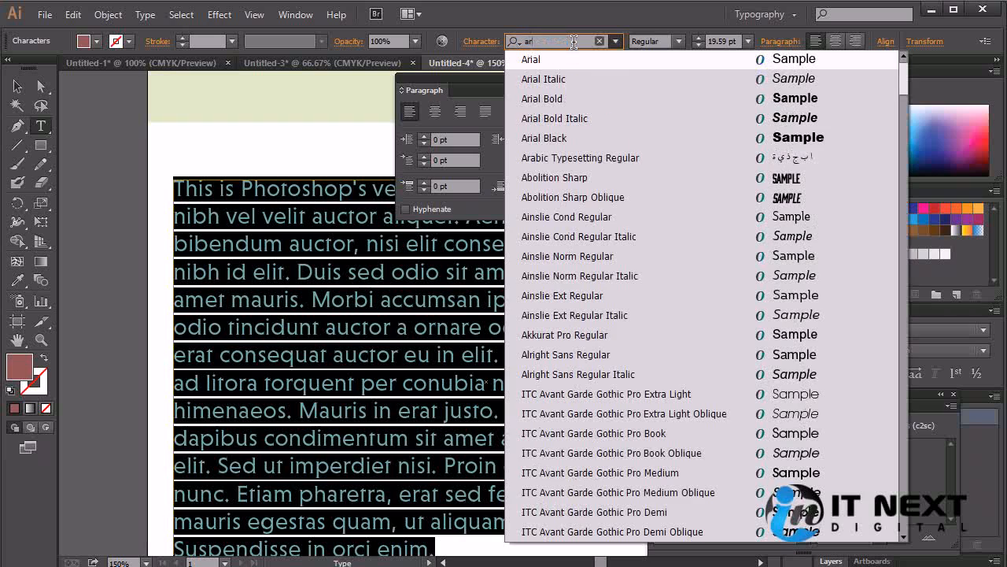
key(Return)
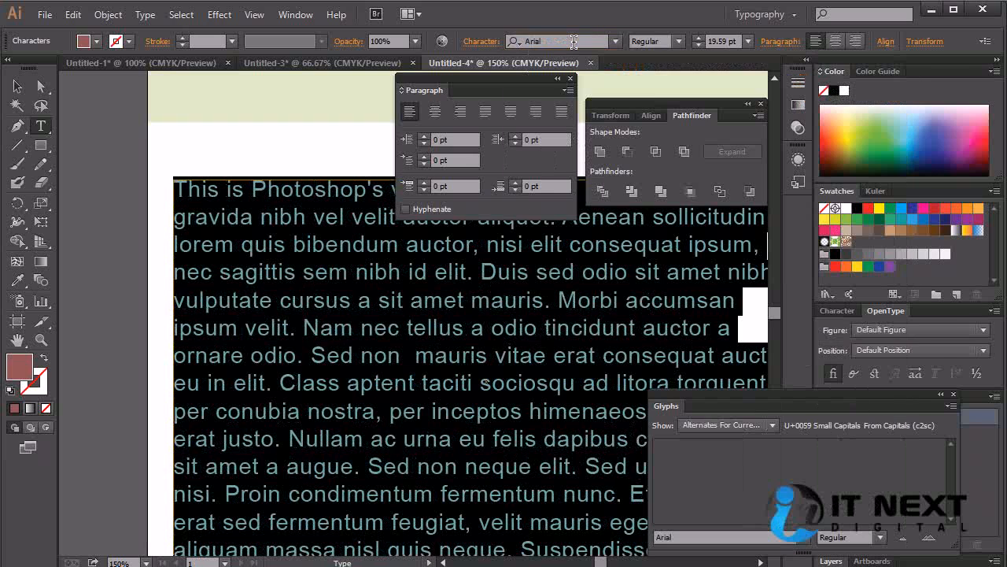
Centre-align the body paragraph and move the floating Glyphs window clear of its text frame.
click(17, 86)
key(space)
mouse_move(543, 361)
mouse_down()
mouse_move(356, 330)
mouse_move(532, 353)
mouse_up()
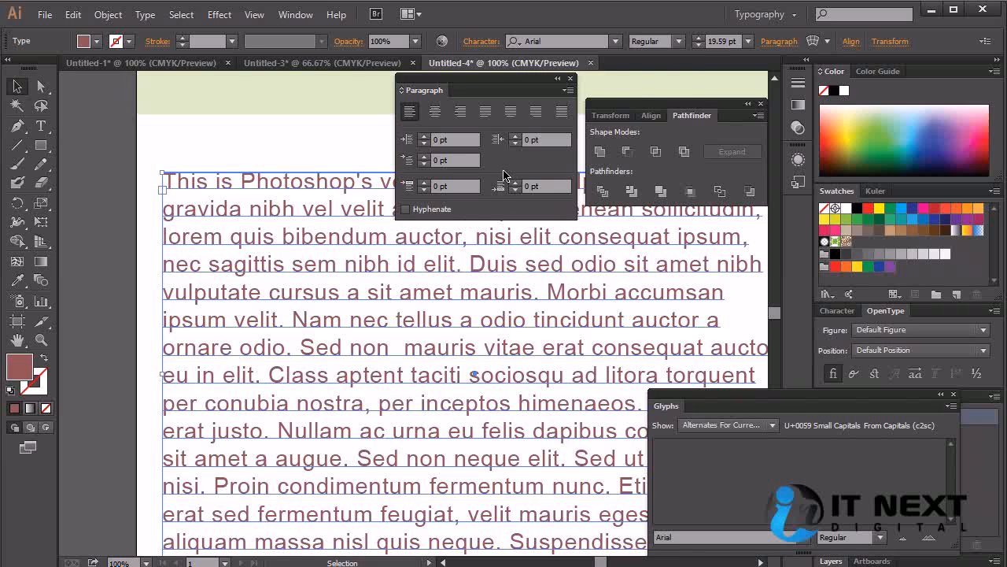
key(ctrl+minus)
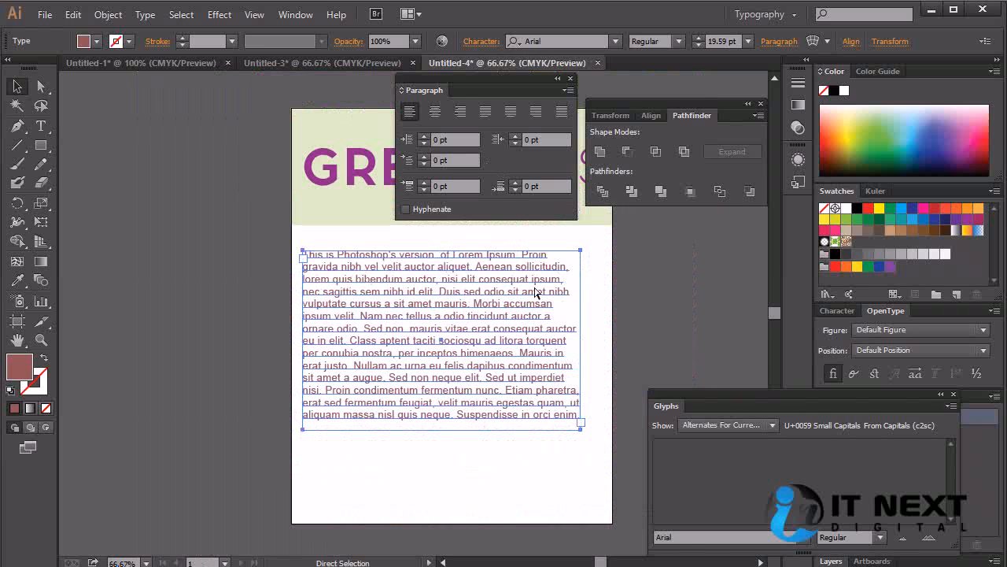
key(ctrl+plus)
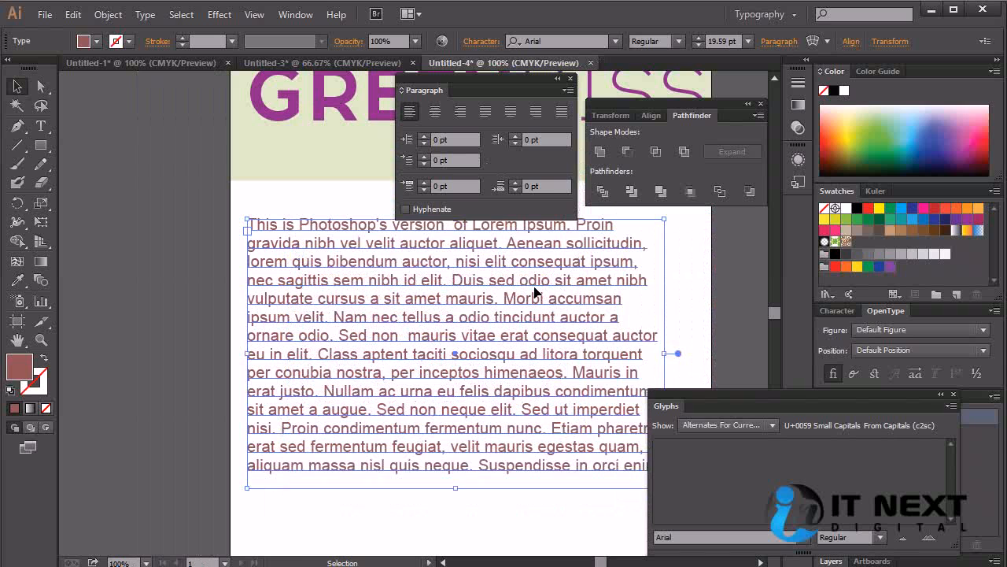
click(434, 113)
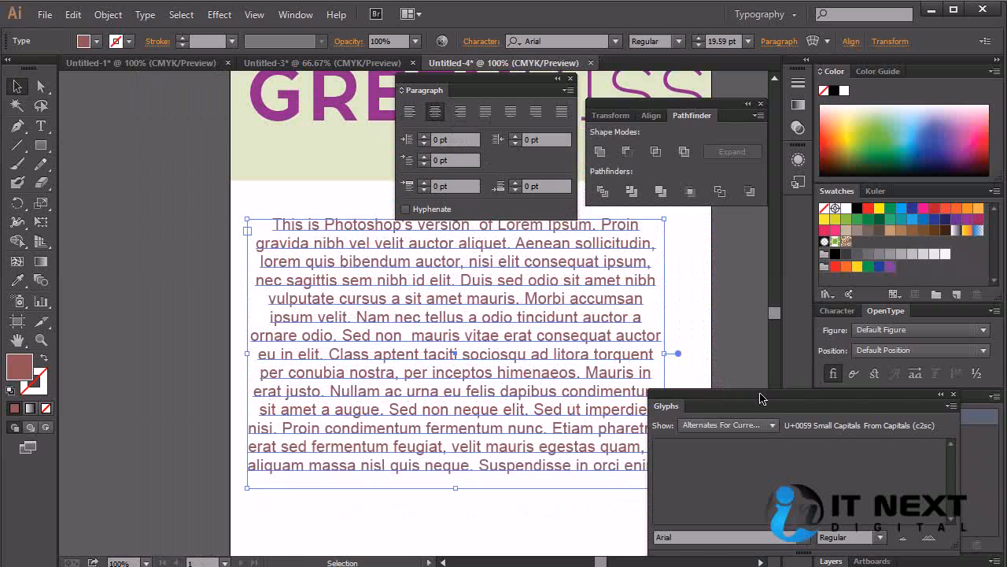
drag(759, 395, 858, 395)
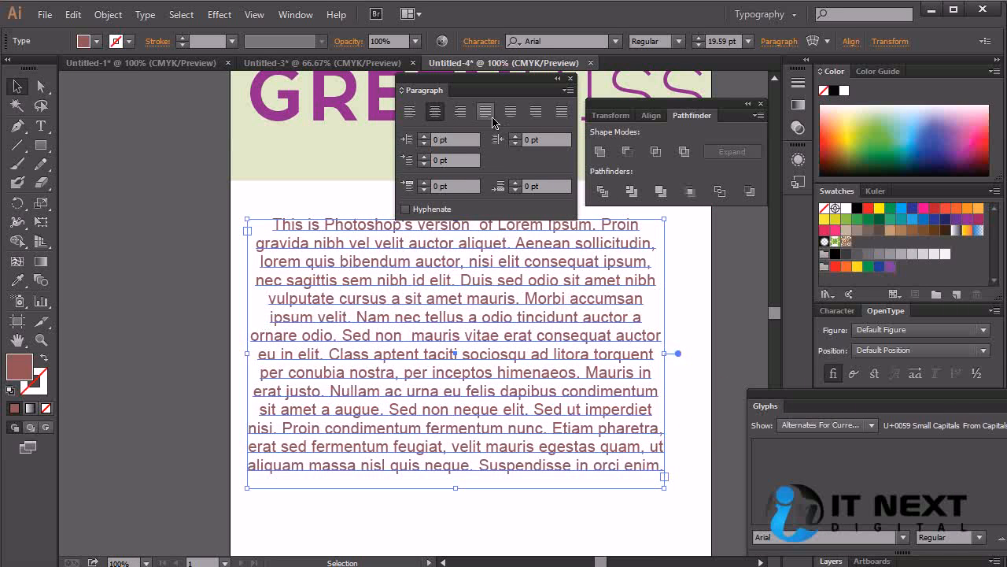
Try the justified alignments with last line left, right, centred and fully justified, settling on justify with the last line aligned left.
click(485, 112)
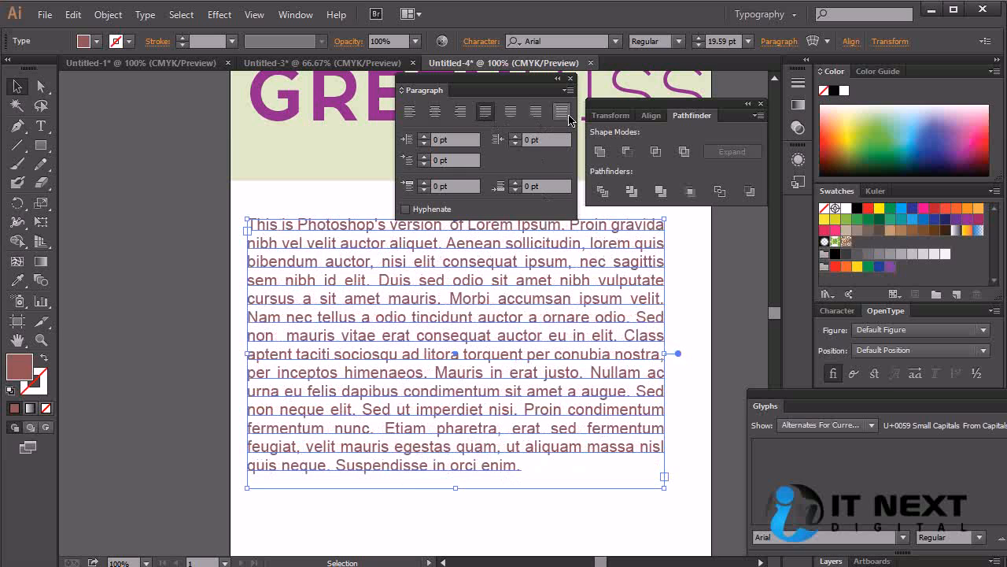
click(538, 112)
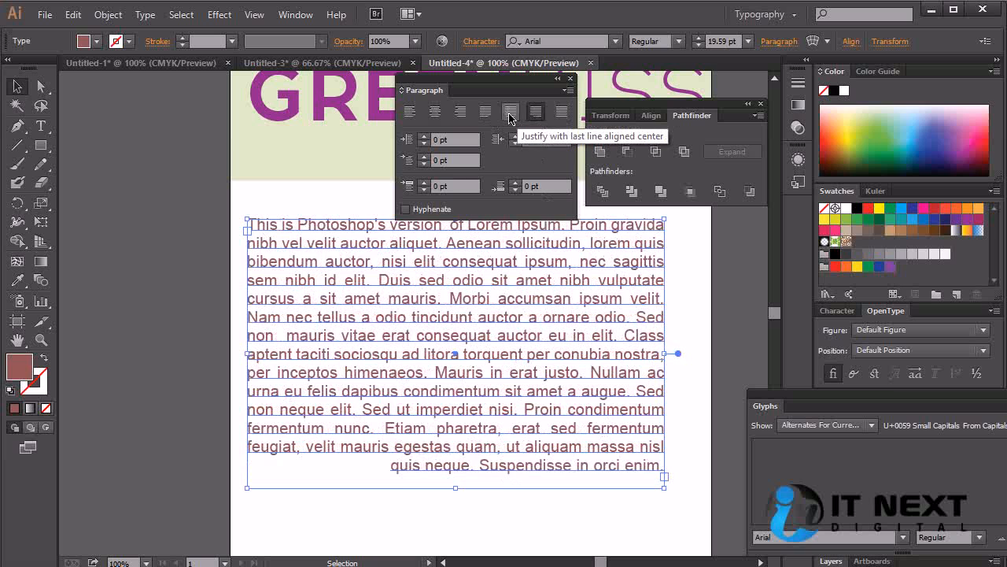
click(510, 118)
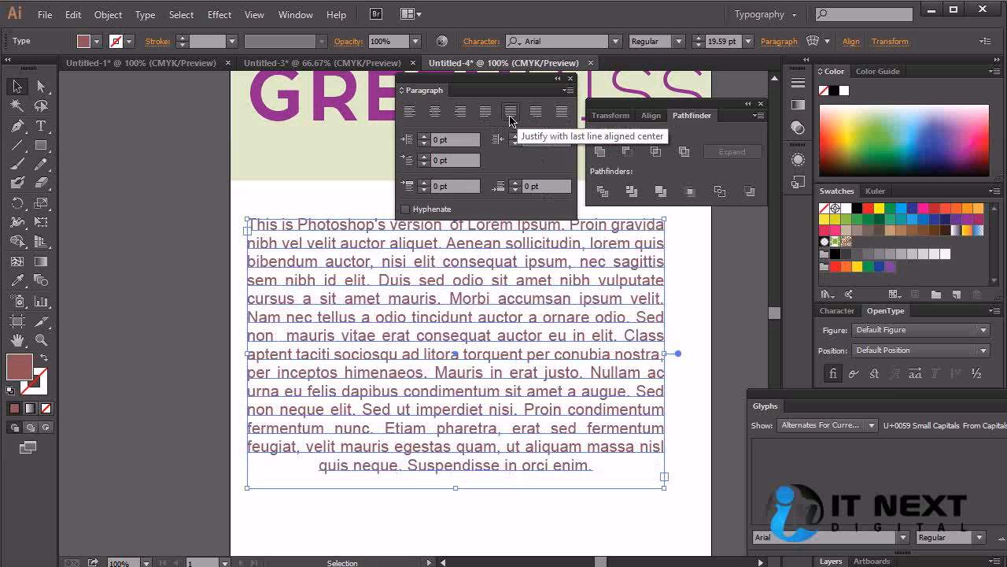
click(563, 114)
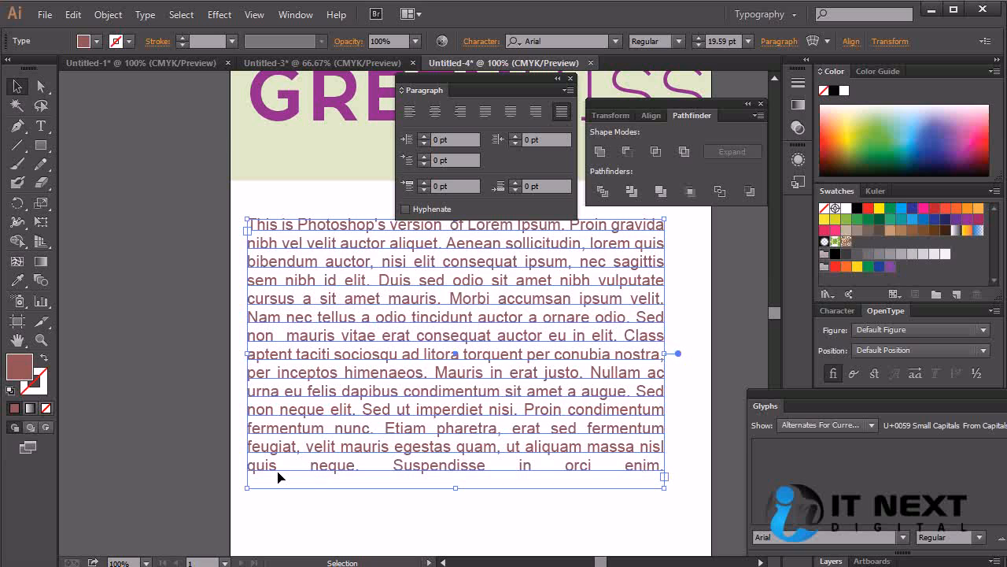
click(485, 111)
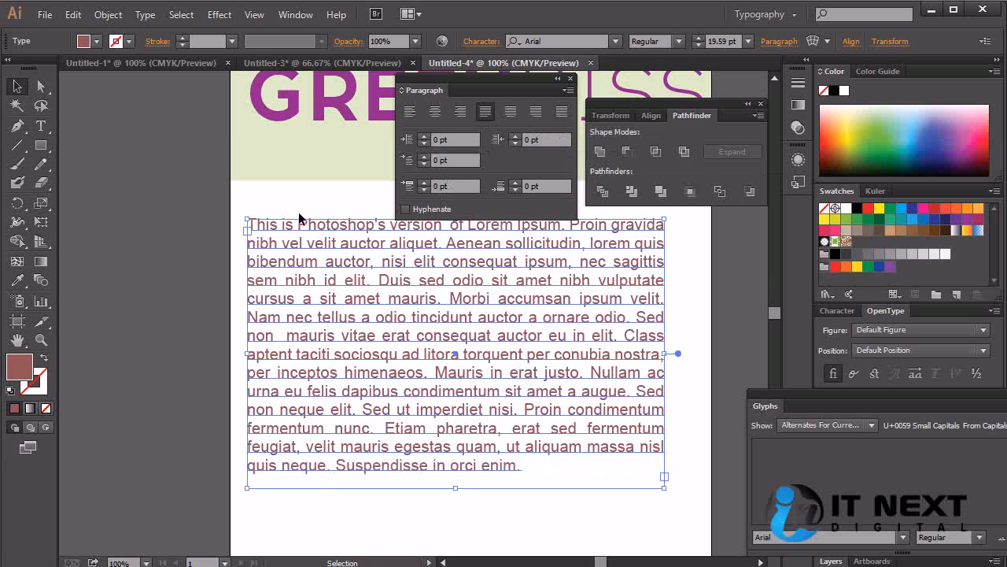
Set the body paragraph's left indent to 5 pt.
click(435, 140)
text(5)
click(540, 140)
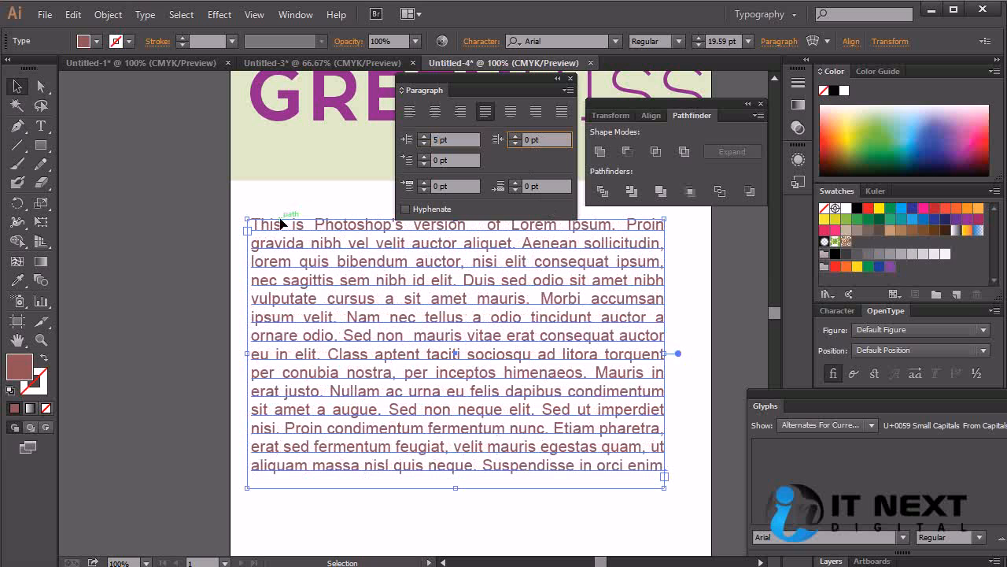
Increase the body paragraph's left indent gradually to 42 pt.
click(437, 140)
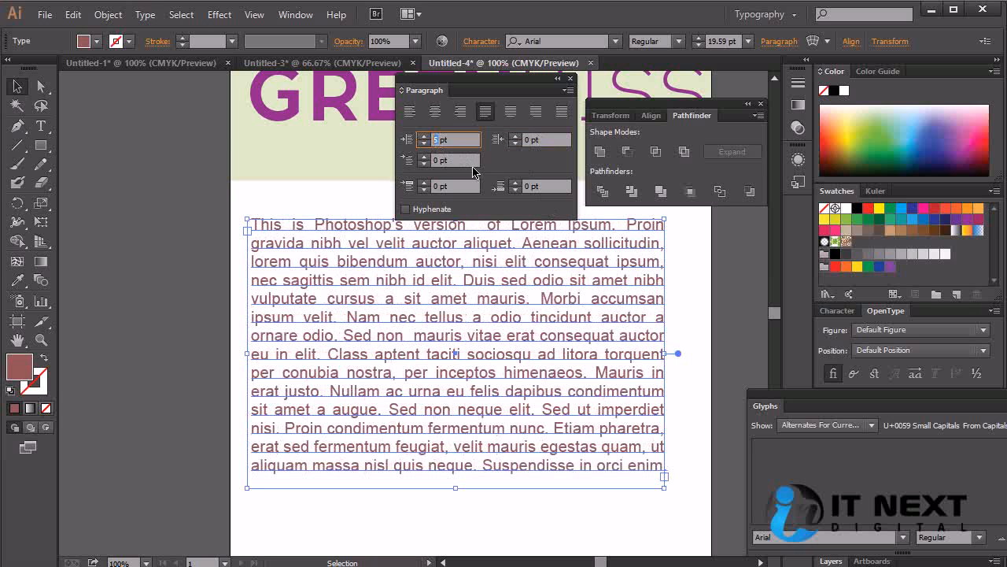
key(Up)
key(Up)
key(Up)
key(Up)
key(Up)
key(Up)
key(Up)
key(Up)
key(Up)
key(Up)
key(Up)
key(Up)
key(Up)
key(Up)
key(Up)
key(Up)
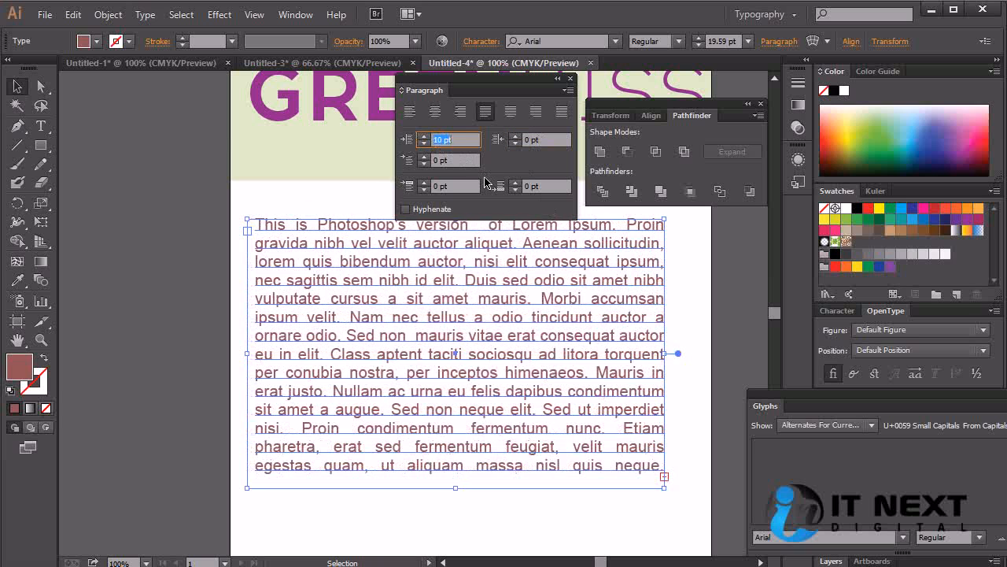
key(Up)
key(Up)
key(Up)
key(Up)
key(Up)
key(Up)
key(Up)
key(Up)
key(Up)
key(Up)
key(Up)
key(Up)
key(Up)
key(Up)
key(Up)
key(Up)
key(Up)
key(Up)
key(Up)
key(Up)
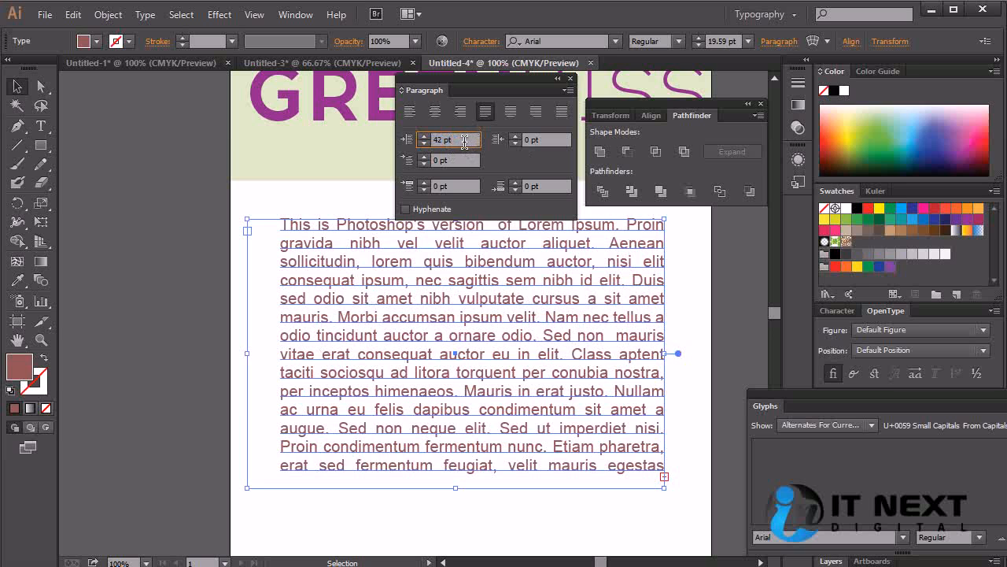
Reset the paragraph's left indent to 0 pt, and try a 50 pt right indent before returning it to 0 pt.
text(0)
key(Tab)
text(50)
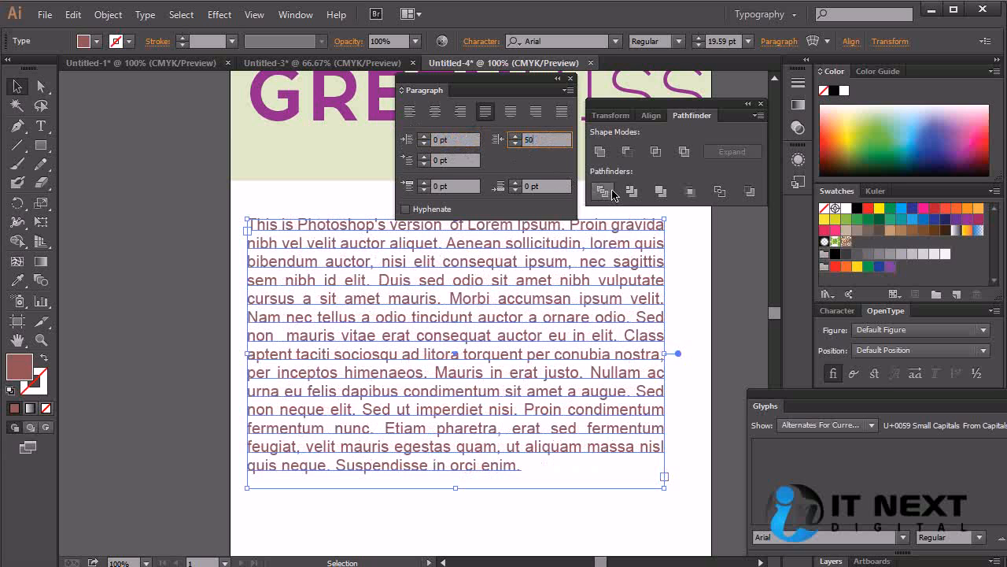
click(547, 185)
click(548, 139)
text(0)
Set the space before the paragraph to 50 pt, raise it to 54 pt, and place the text cursor inside the paragraph.
click(457, 187)
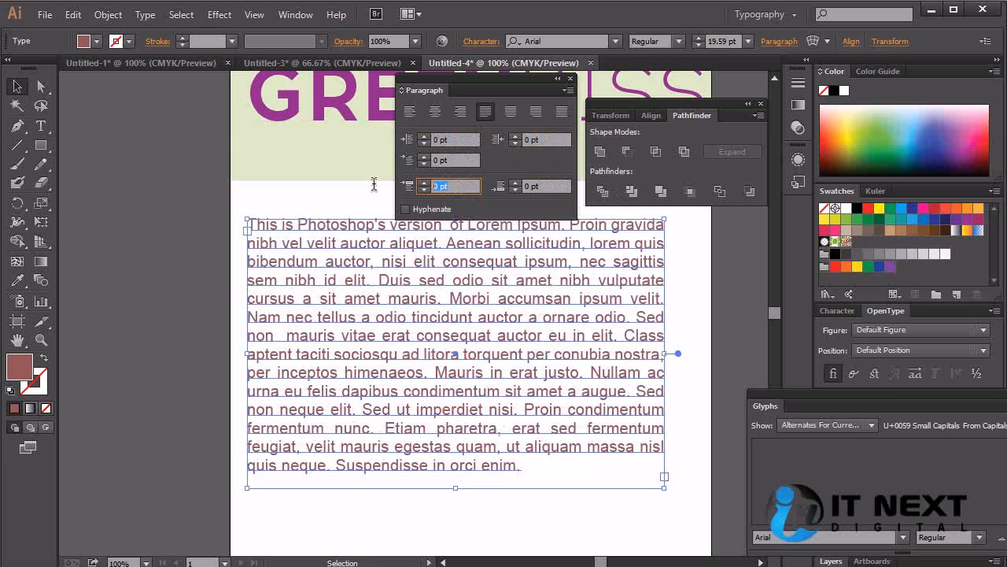
text(50)
key(Tab)
click(425, 182)
click(425, 183)
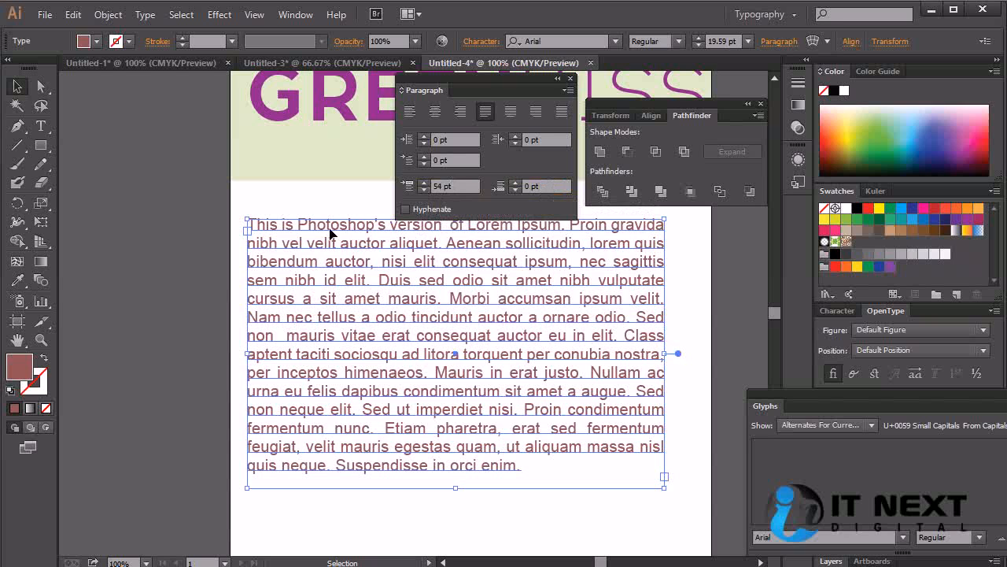
double_click(333, 247)
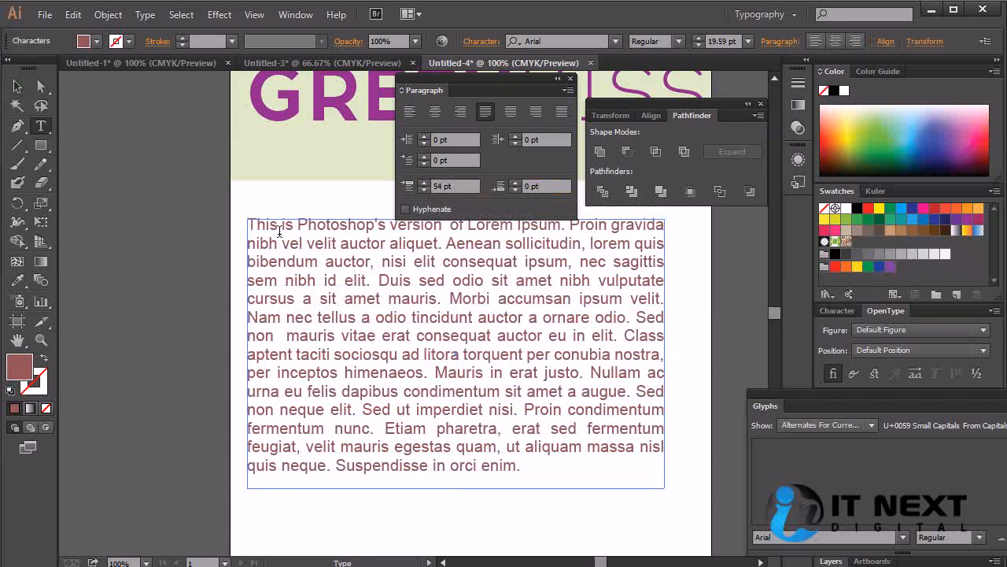
click(336, 255)
Turn hyphenation on for the paragraph and switch it off again.
click(406, 210)
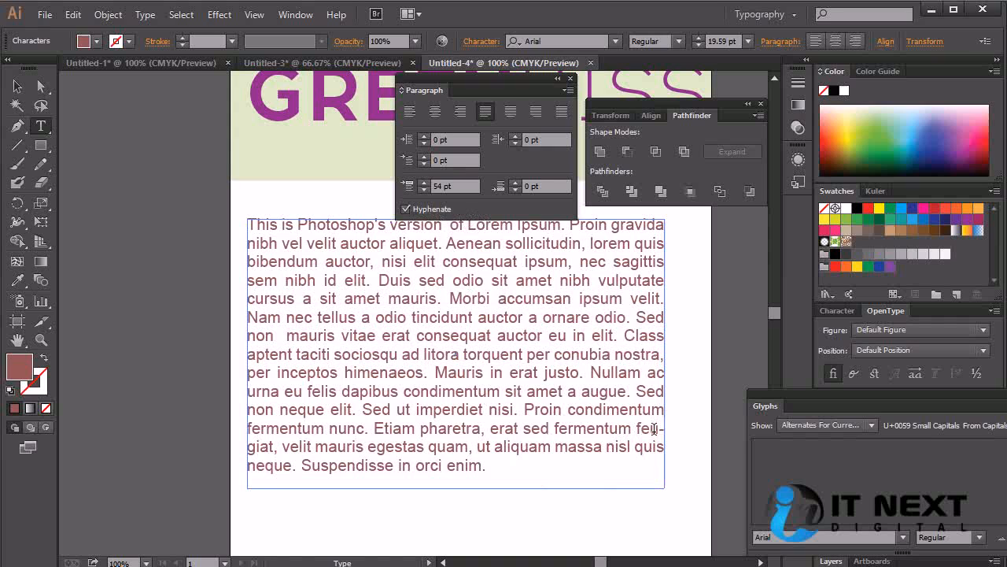
click(406, 208)
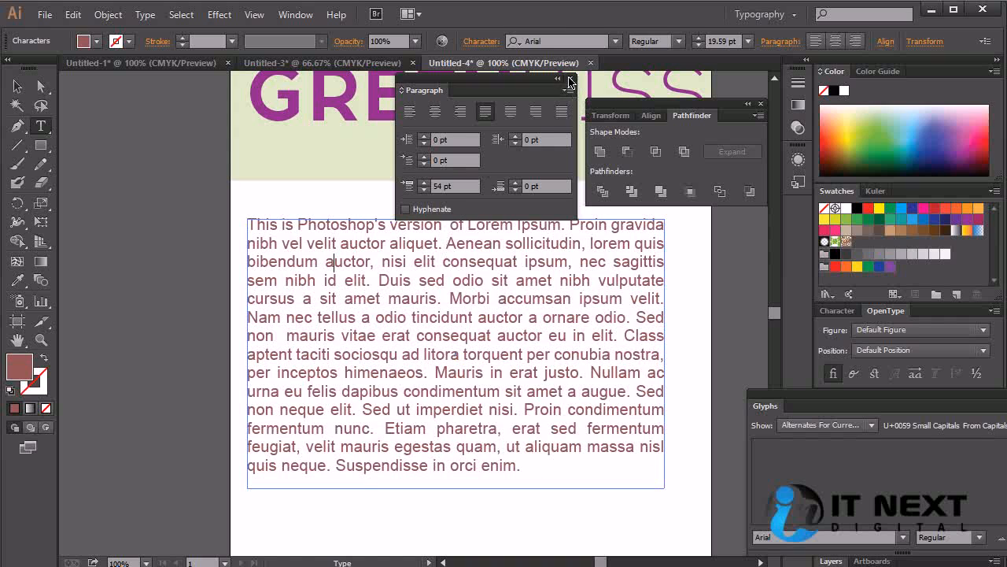
Close the floating Paragraph and Glyphs windows and select all of the paragraph's text.
click(569, 80)
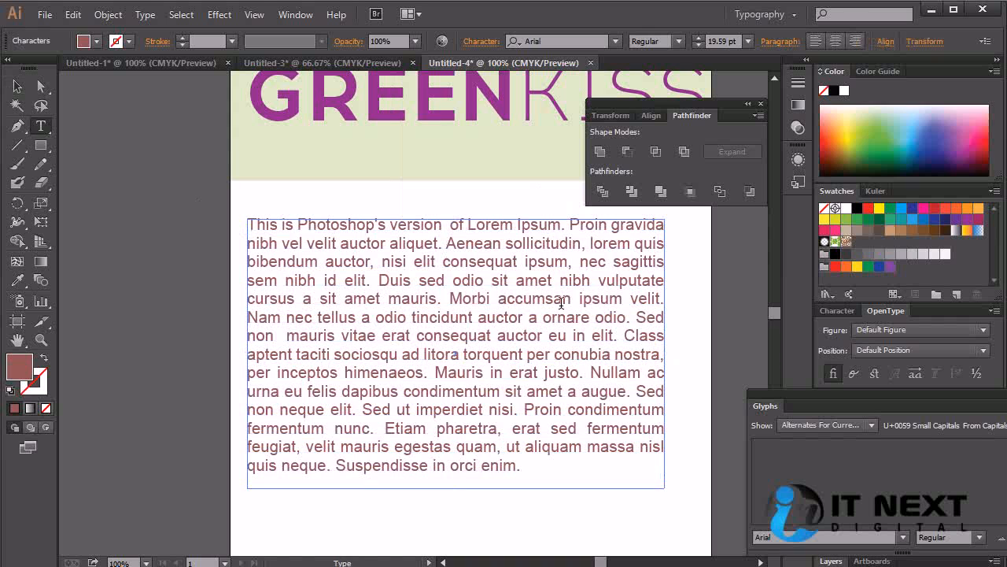
key(ctrl+a)
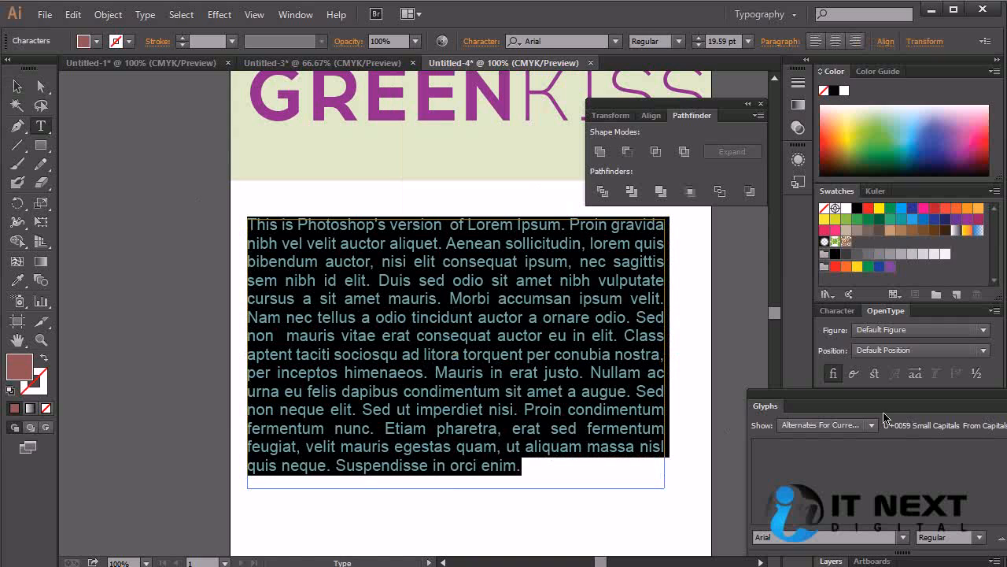
drag(890, 397, 676, 392)
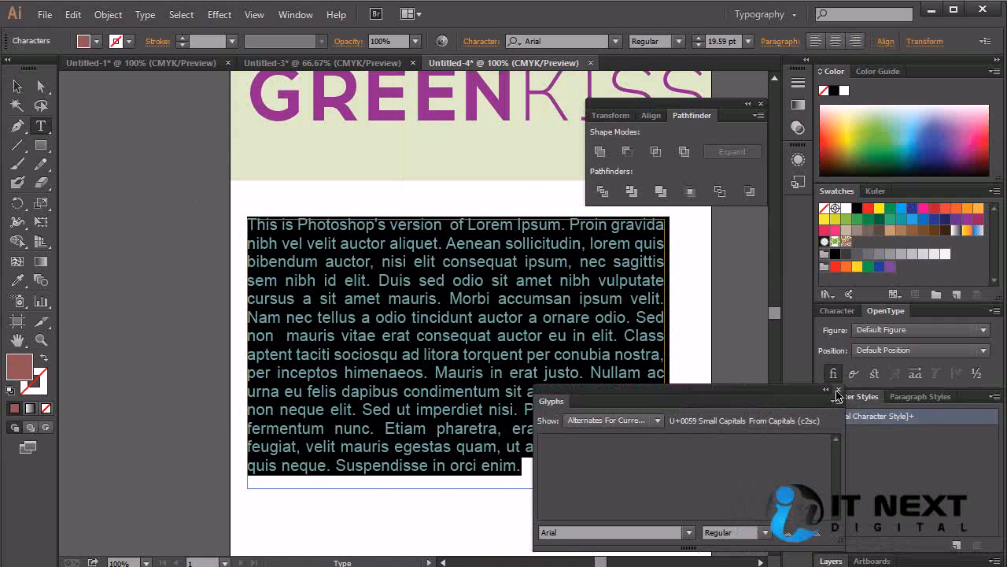
click(837, 392)
Show the character settings and set the selected paragraph text's font size to 14 pt.
click(840, 313)
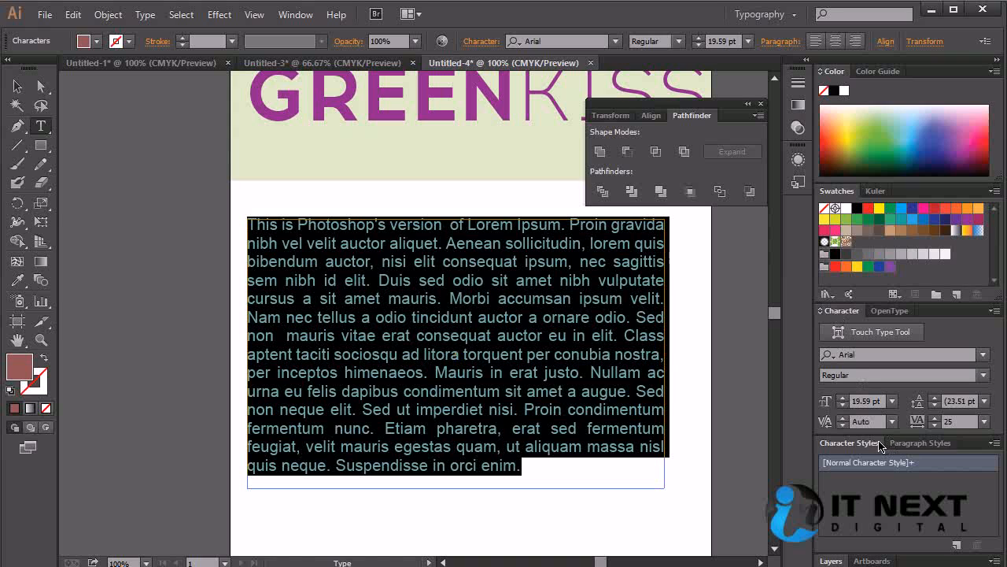
click(891, 402)
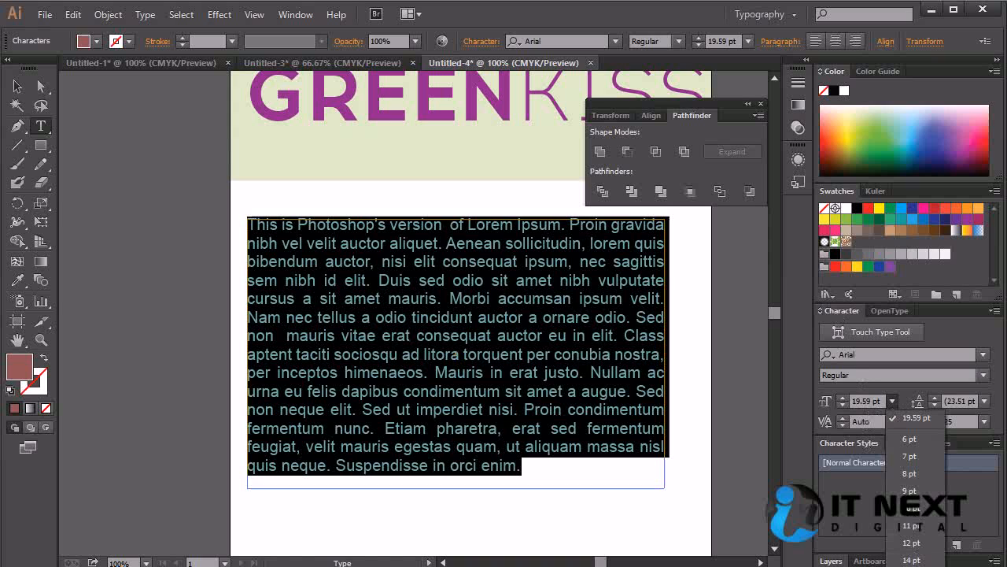
click(911, 560)
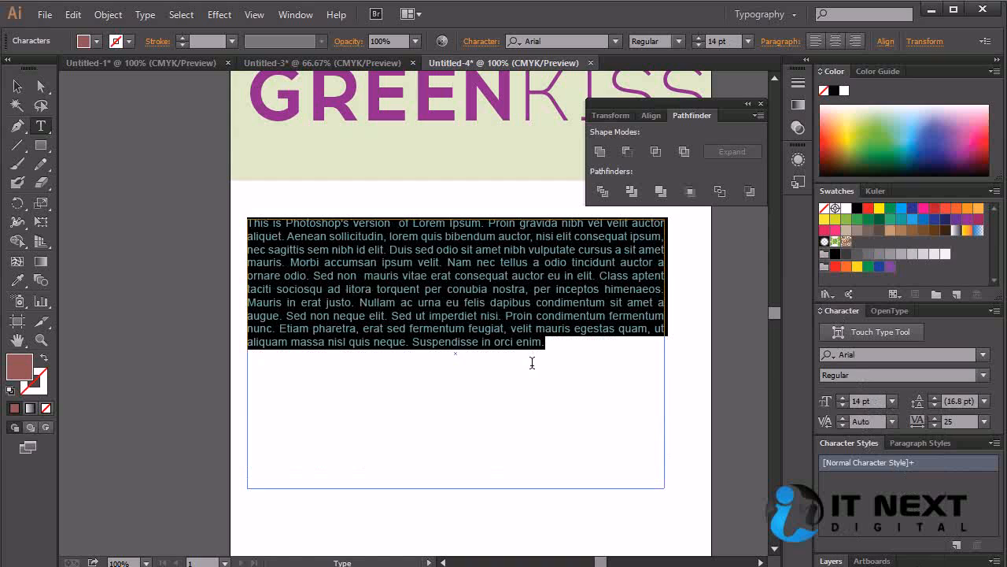
Set the tracking of the selected paragraph text to 0.
click(982, 422)
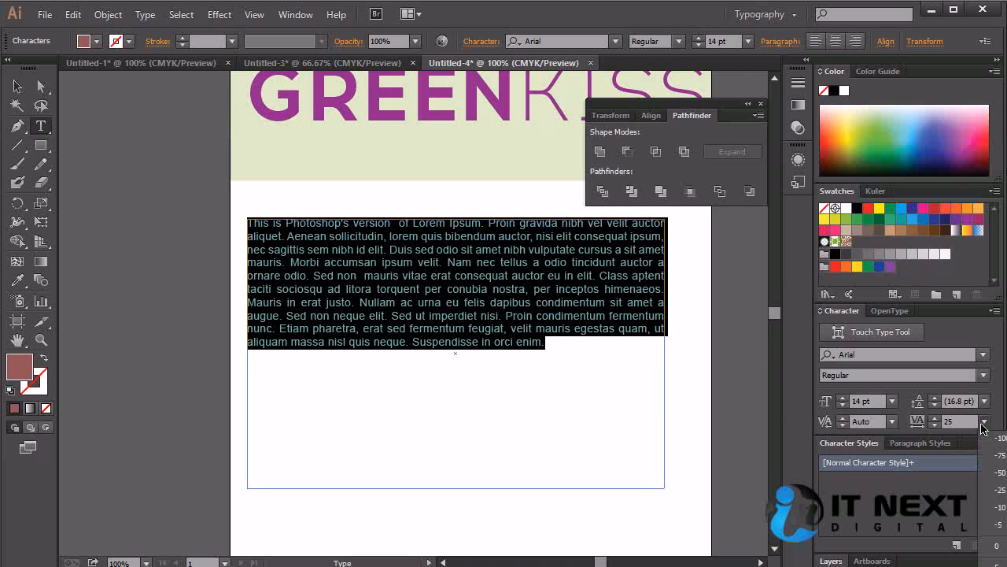
click(982, 426)
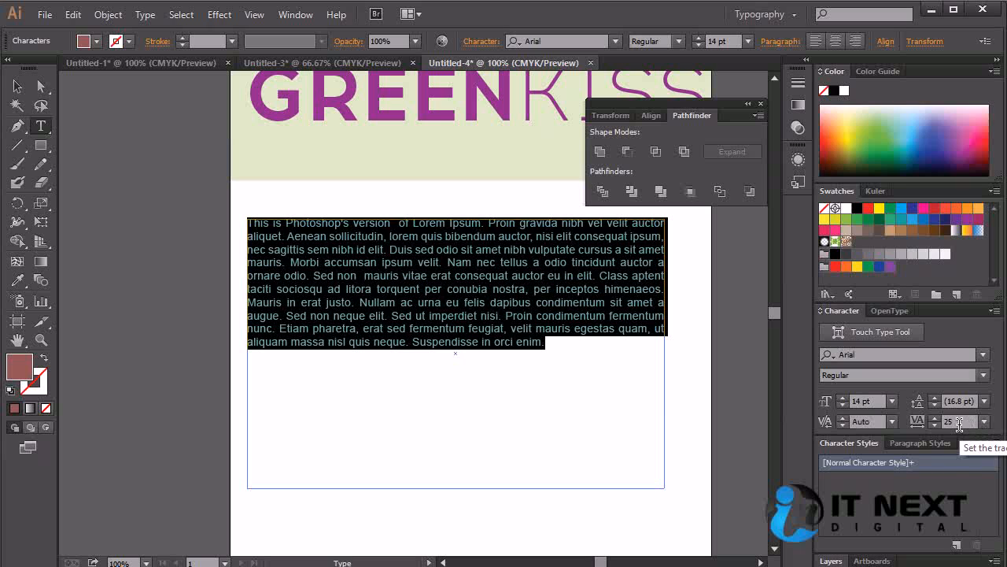
click(984, 423)
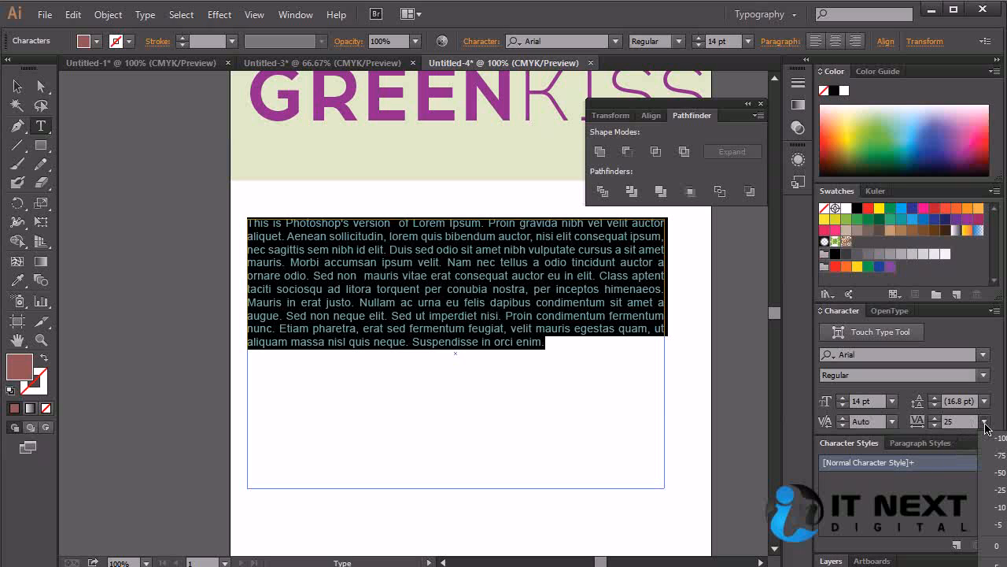
click(993, 545)
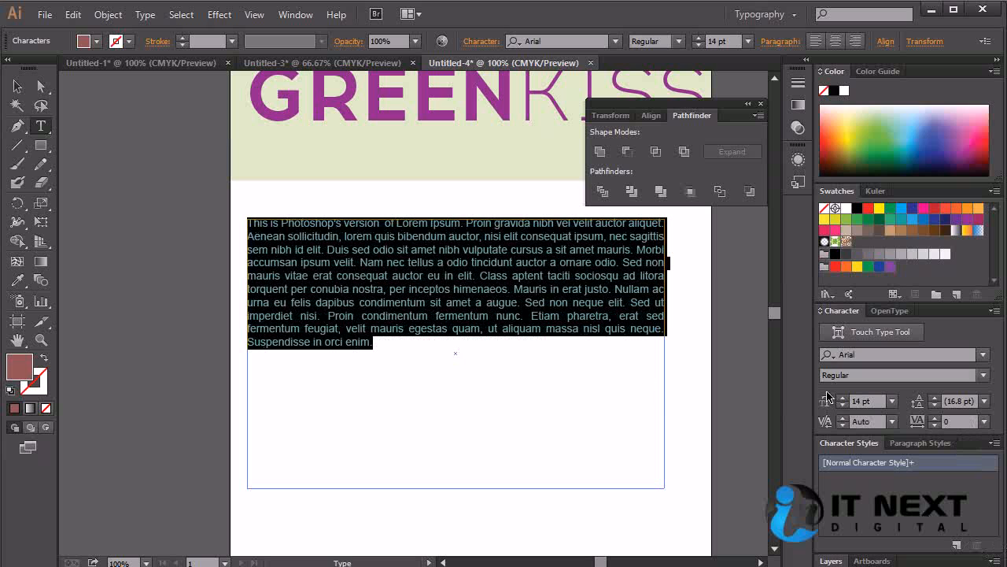
Select all of the paragraph's text and set its tracking to 100.
click(500, 297)
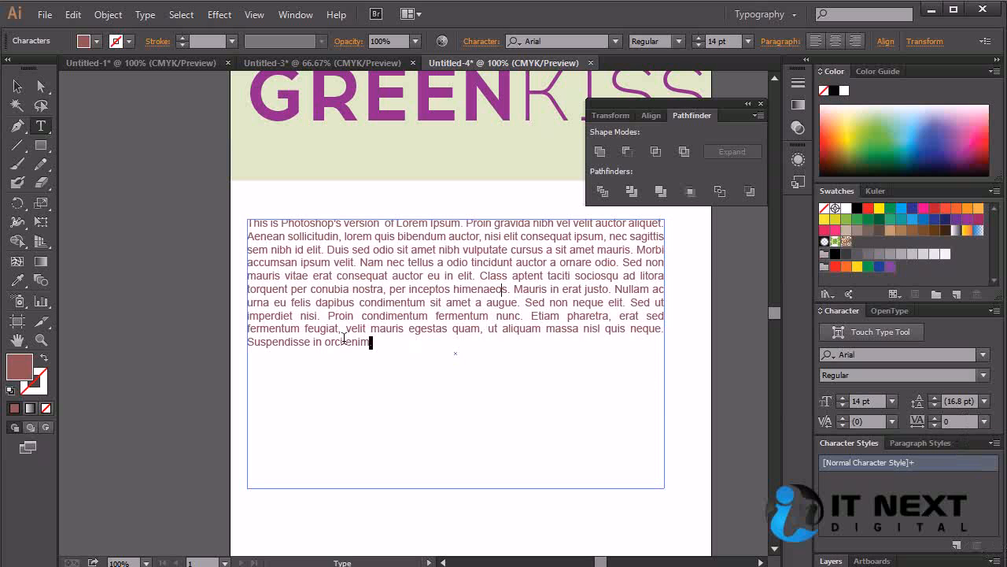
key(ctrl+a)
click(983, 421)
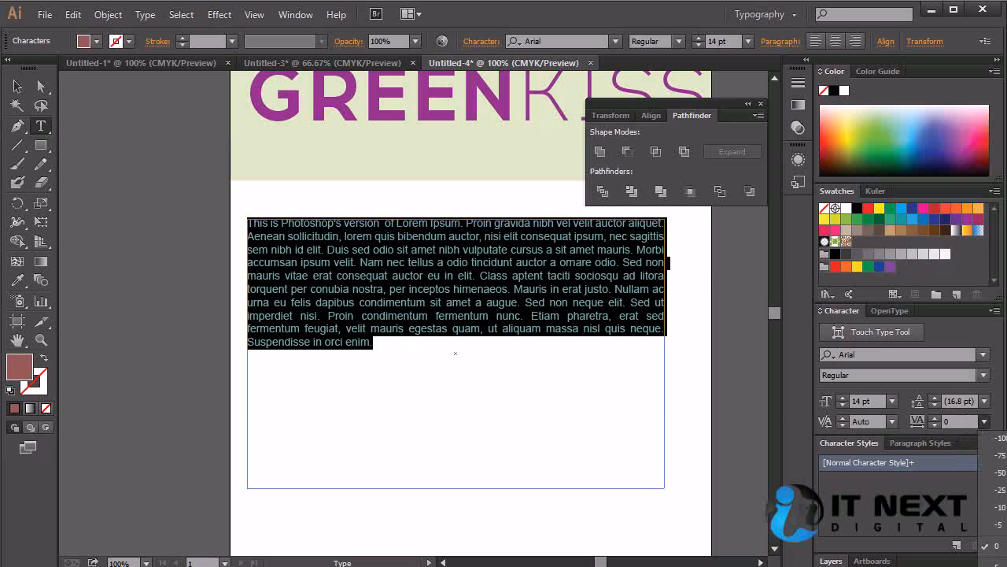
click(995, 565)
click(489, 336)
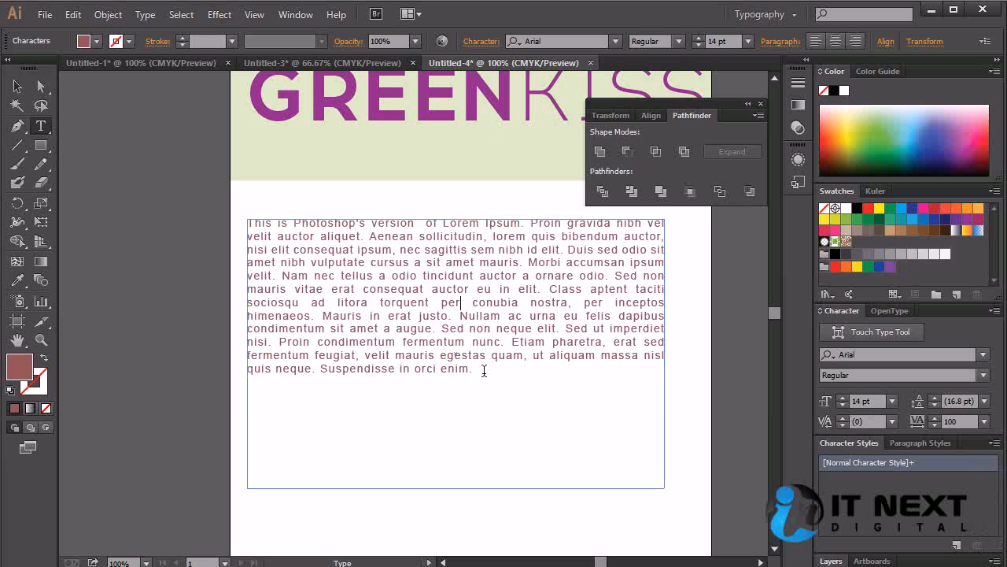
Select the whole paragraph's text and set its tracking to 25.
drag(492, 366, 185, 178)
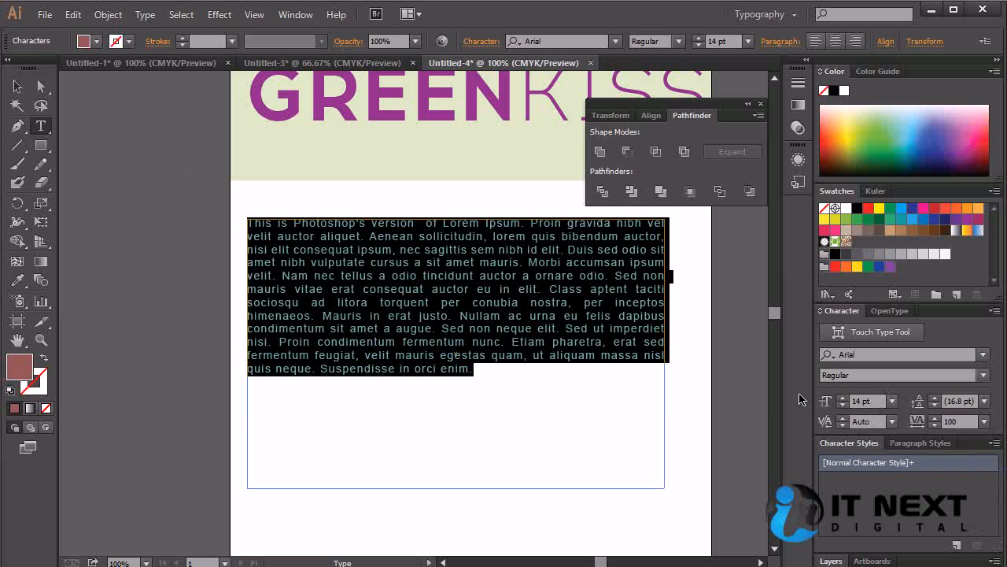
click(984, 421)
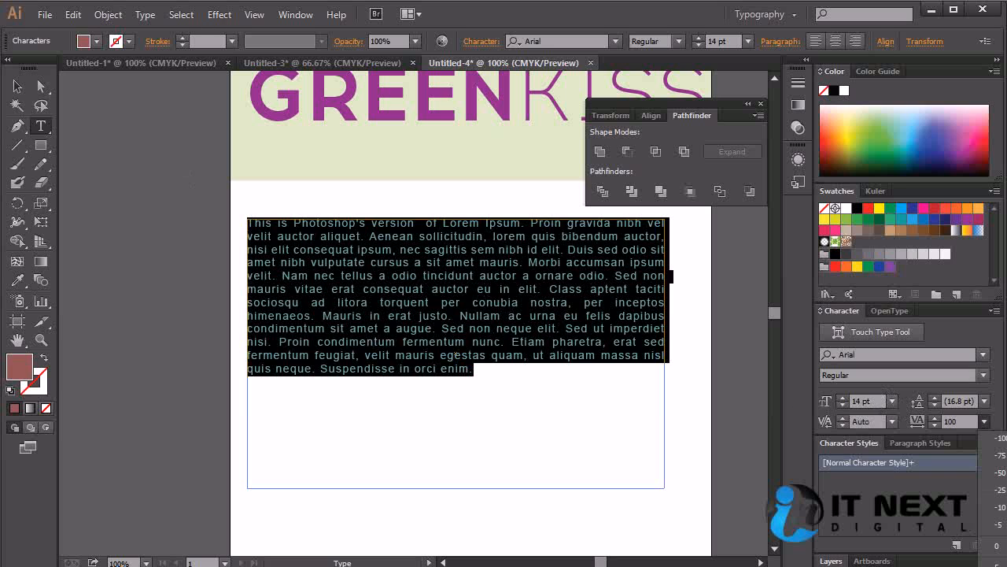
click(993, 489)
Set the leading of the selected paragraph text to 24 pt and deselect the text frame.
click(984, 402)
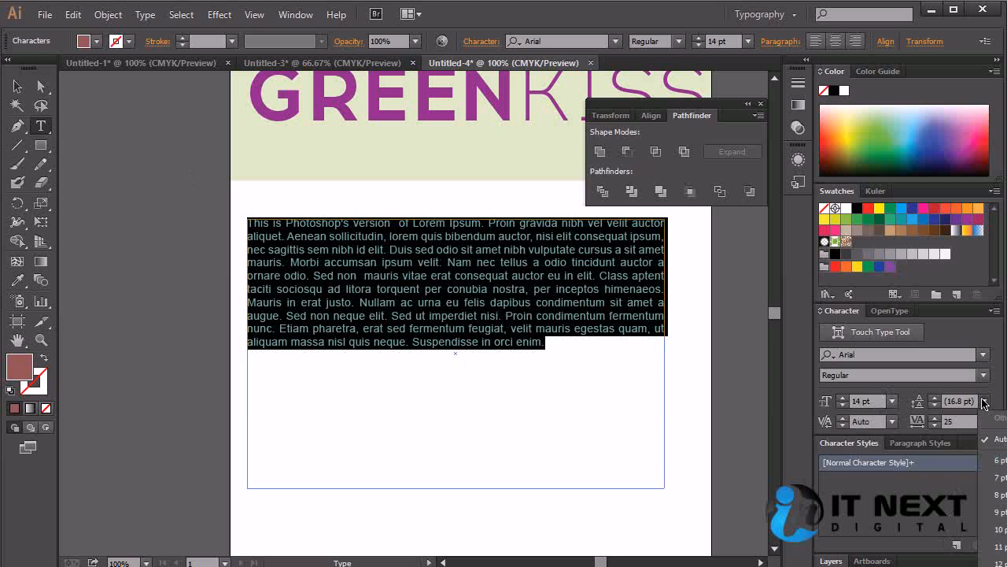
click(984, 402)
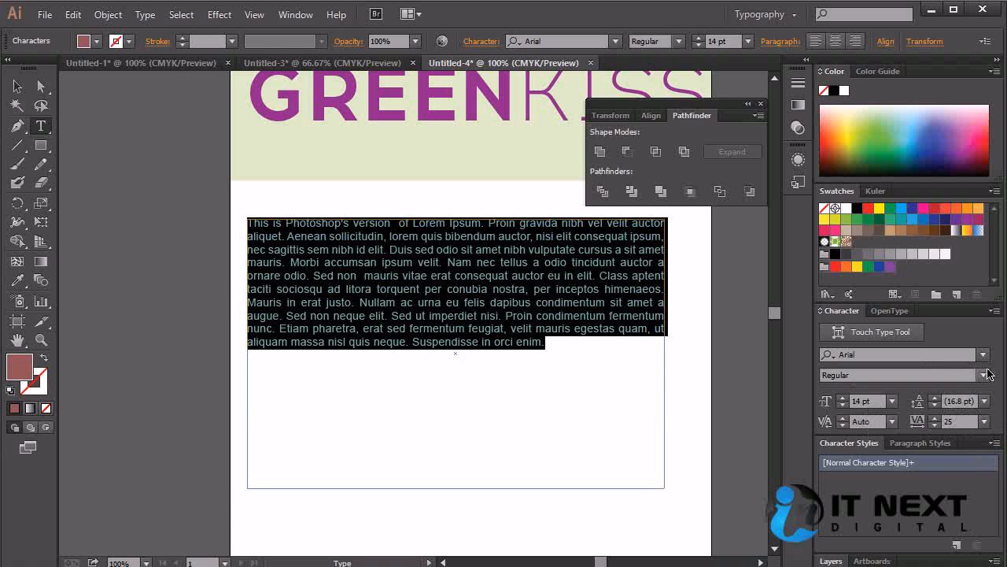
click(984, 402)
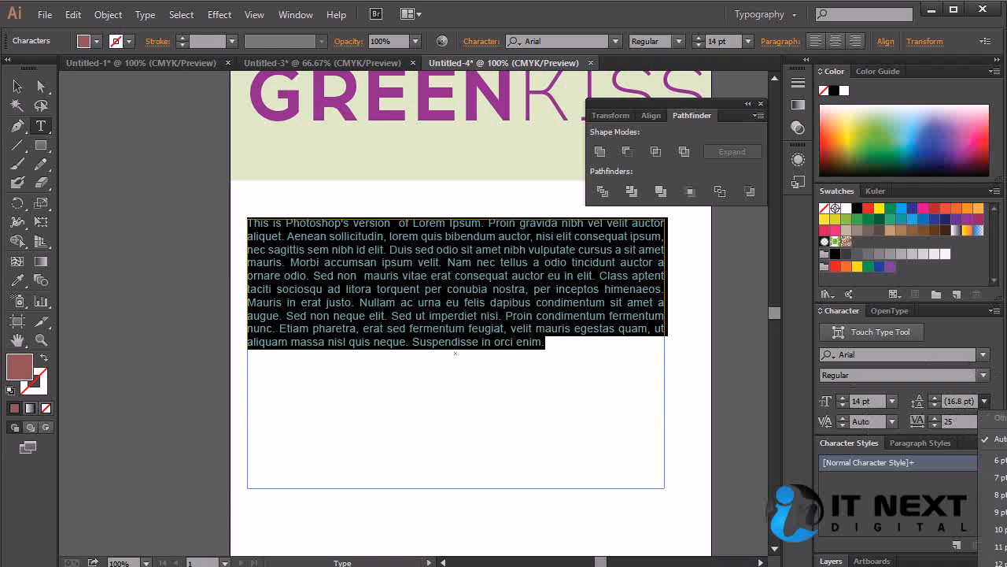
click(1000, 565)
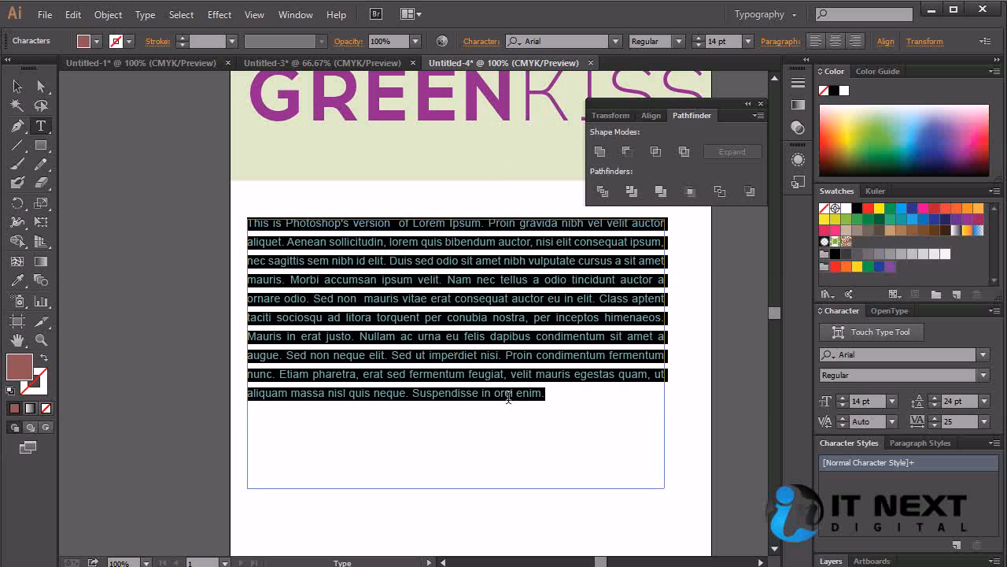
click(17, 86)
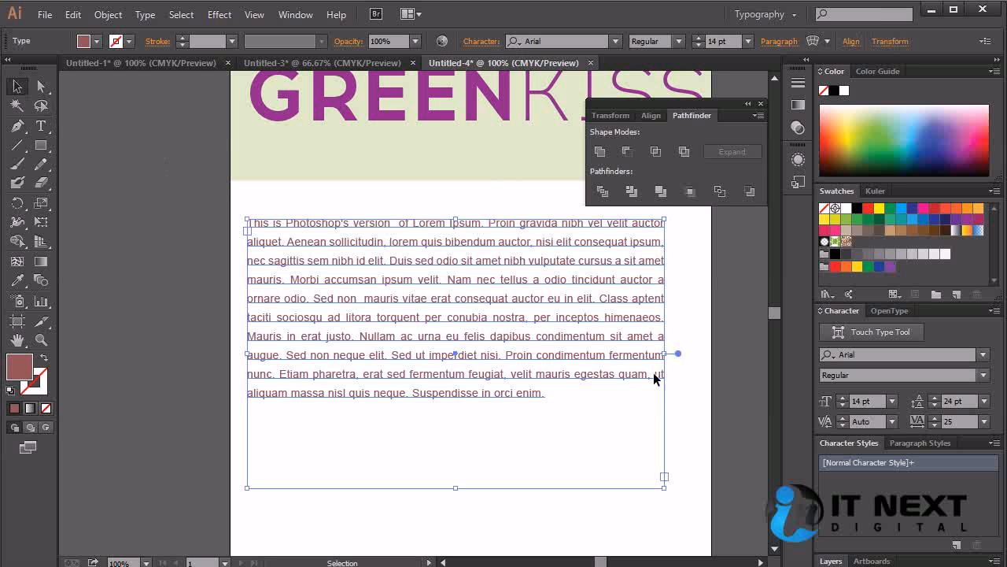
click(717, 390)
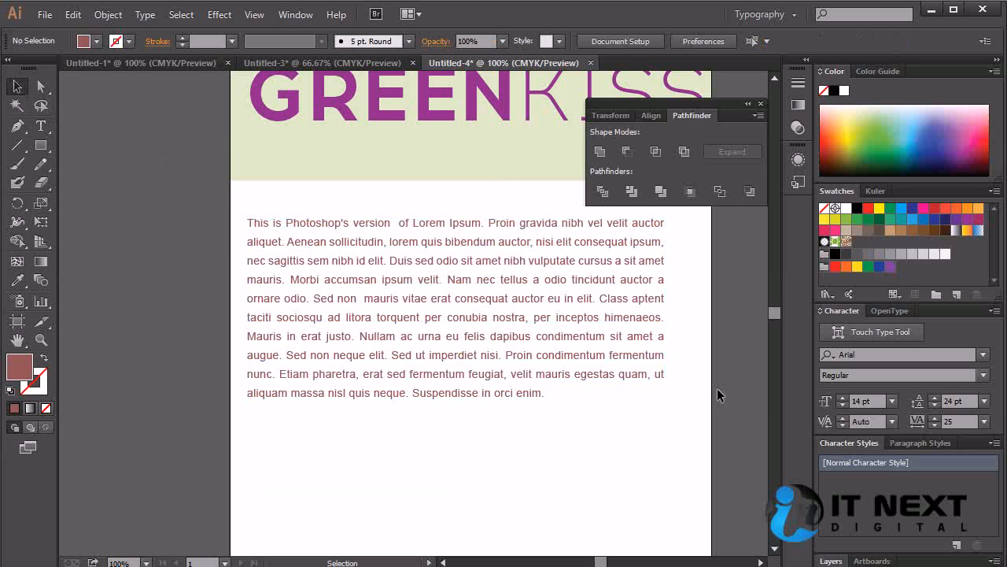
Try a leading of 72 pt on the paragraph's text frame and undo it.
click(510, 321)
click(984, 401)
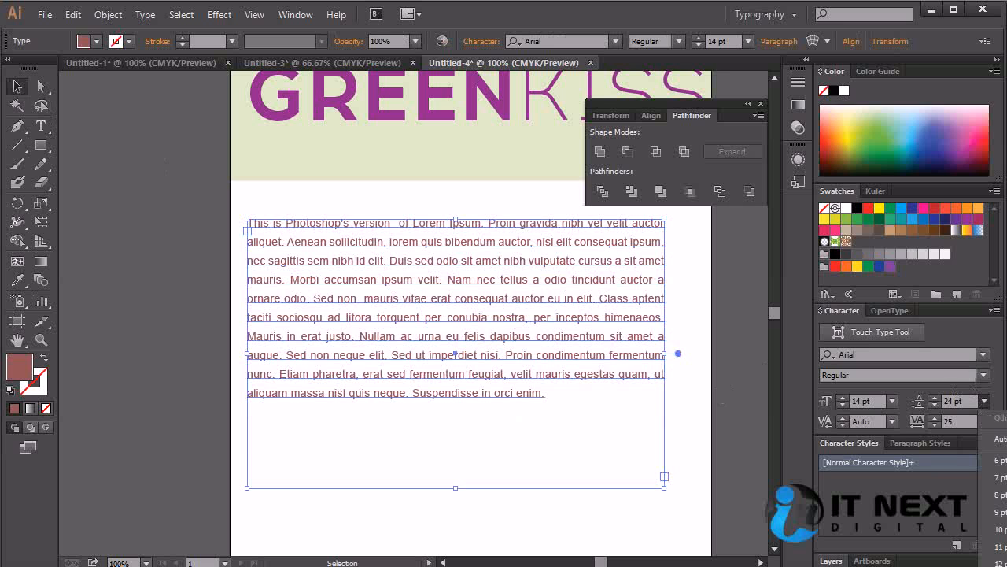
click(998, 565)
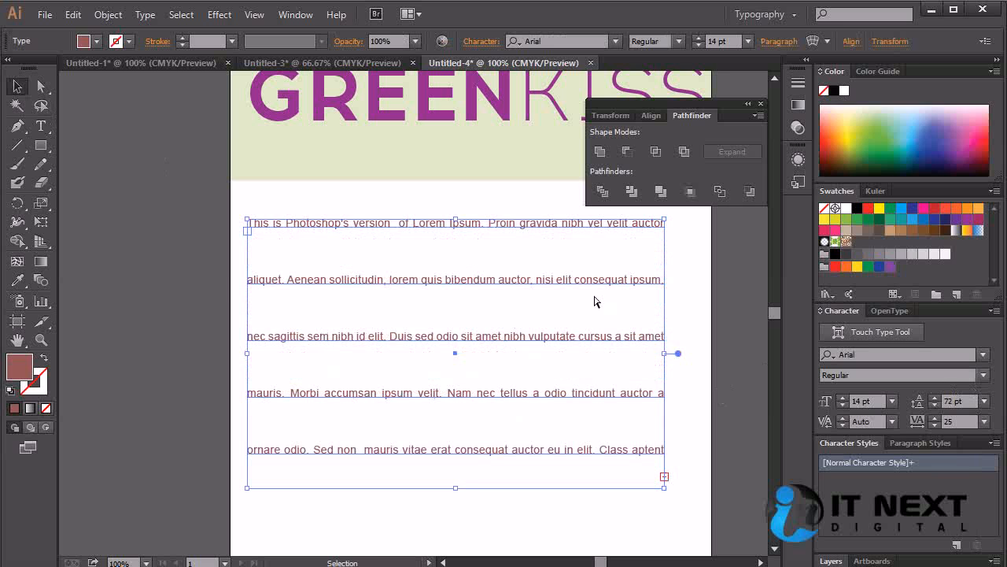
key(ctrl+z)
Try tighter line spacing on the paragraph with a leading of 18 pt, followed by 21 pt.
click(984, 401)
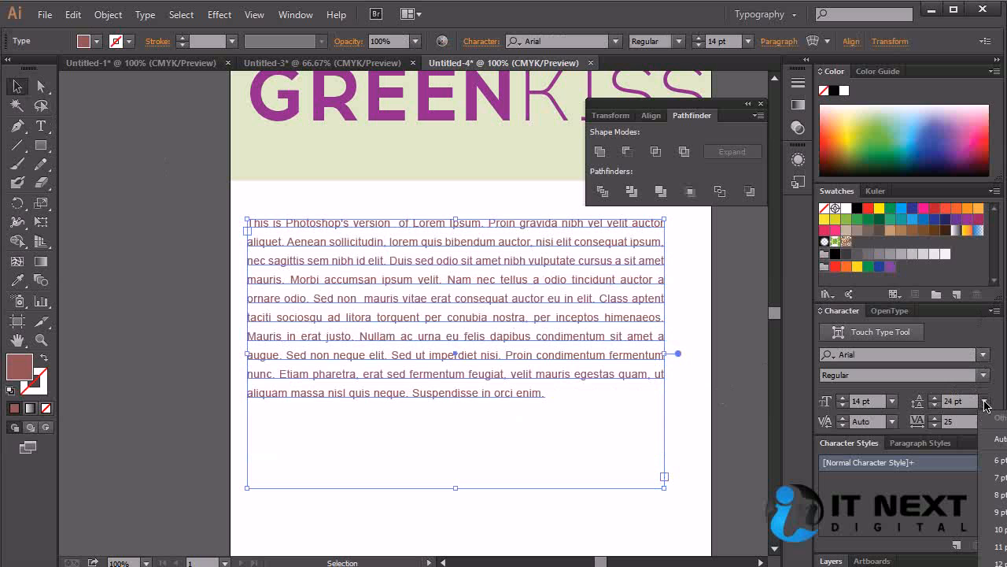
click(1002, 548)
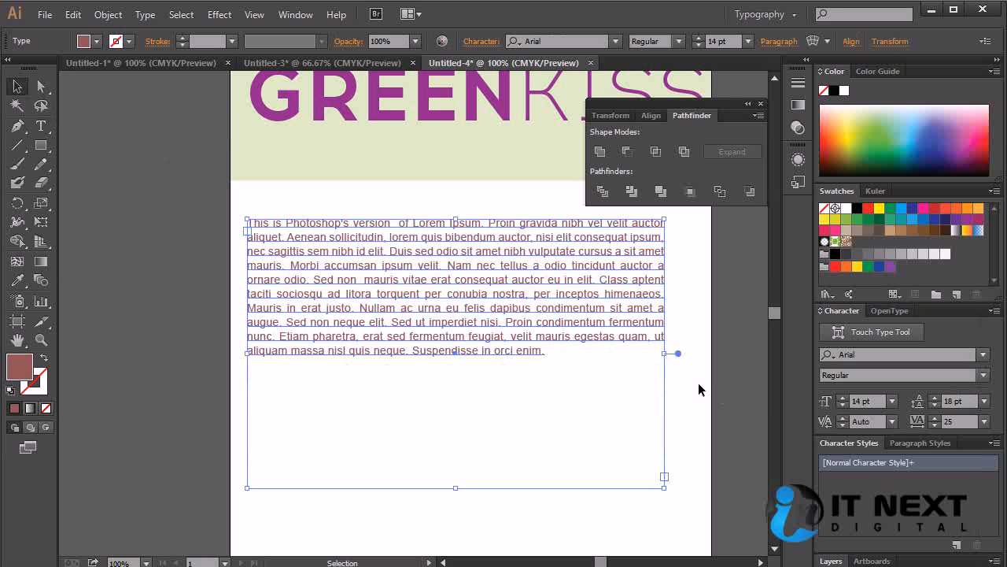
click(984, 402)
click(999, 561)
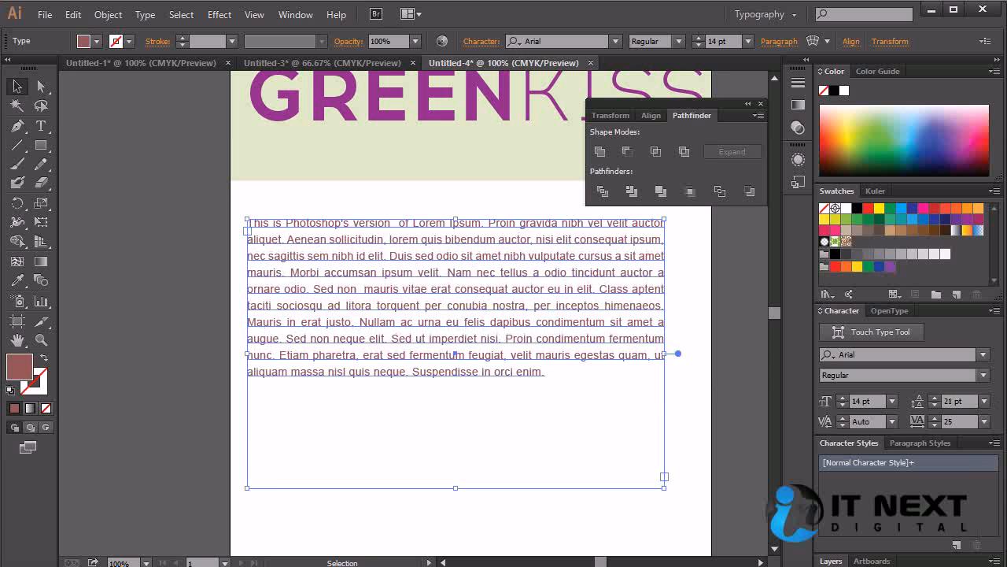
Set the paragraph's leading back to 24 pt and clear the selection.
click(984, 401)
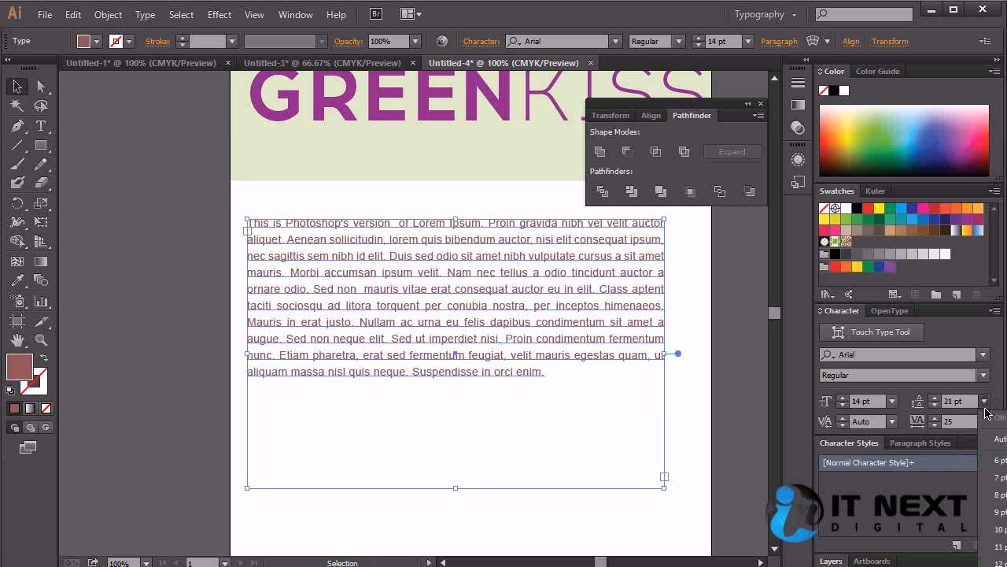
click(1000, 563)
click(699, 379)
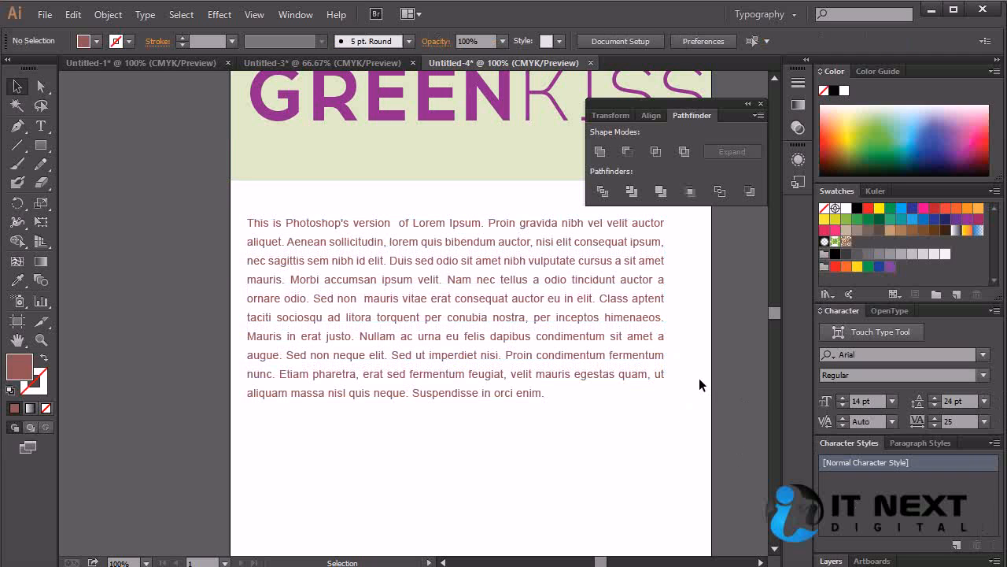
Try Optical kerning on all of the paragraph's text and set the kerning back to Auto.
click(535, 304)
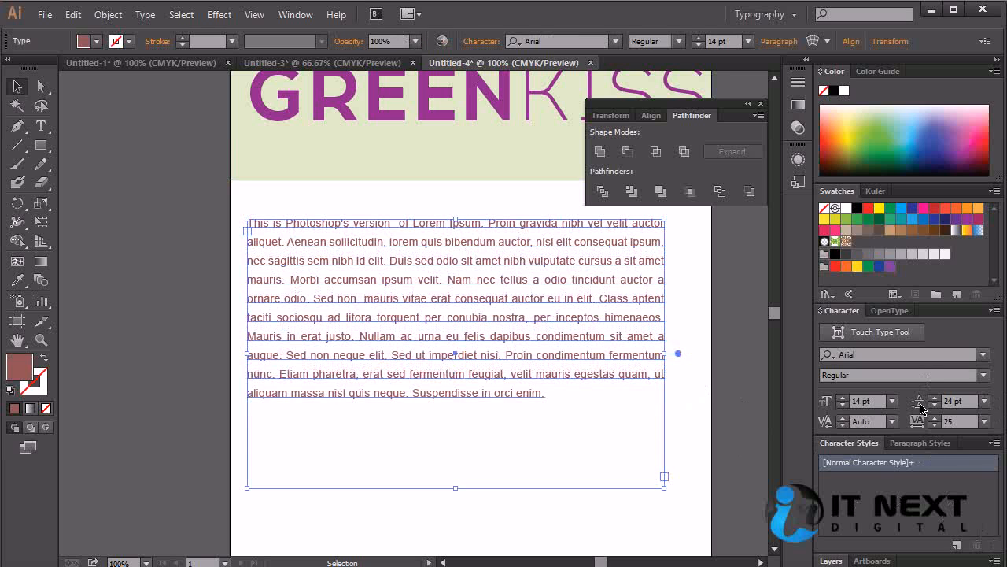
click(892, 425)
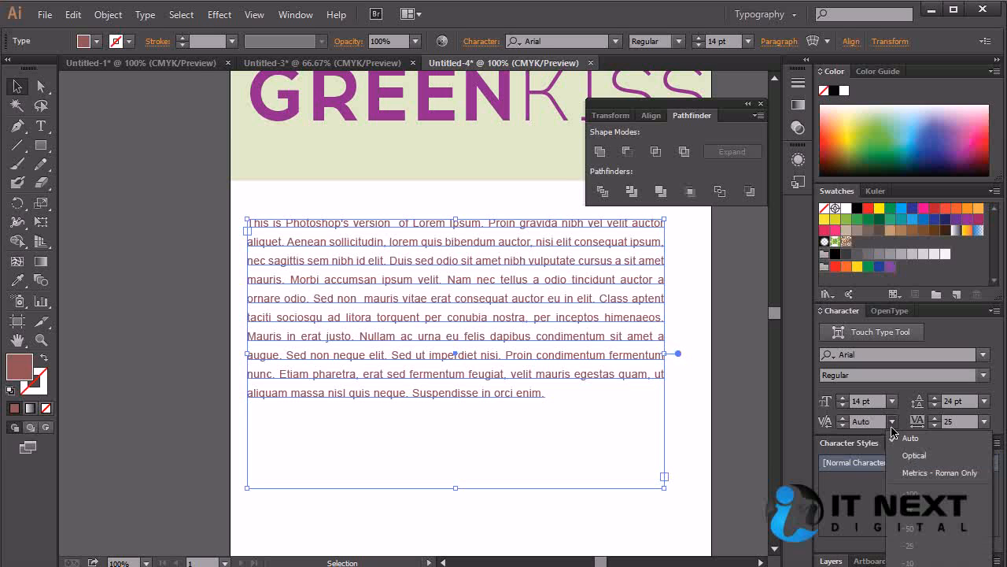
click(892, 429)
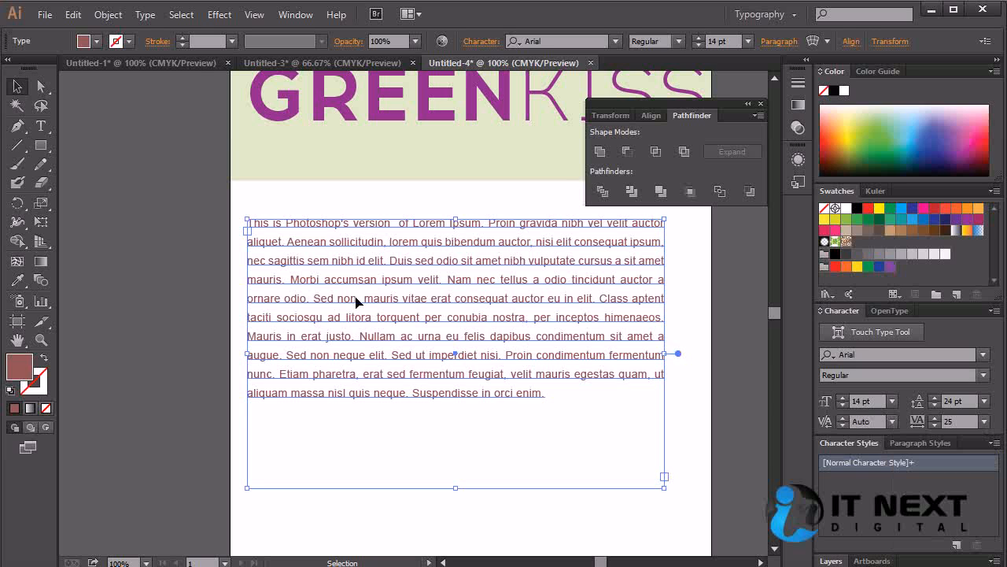
double_click(553, 376)
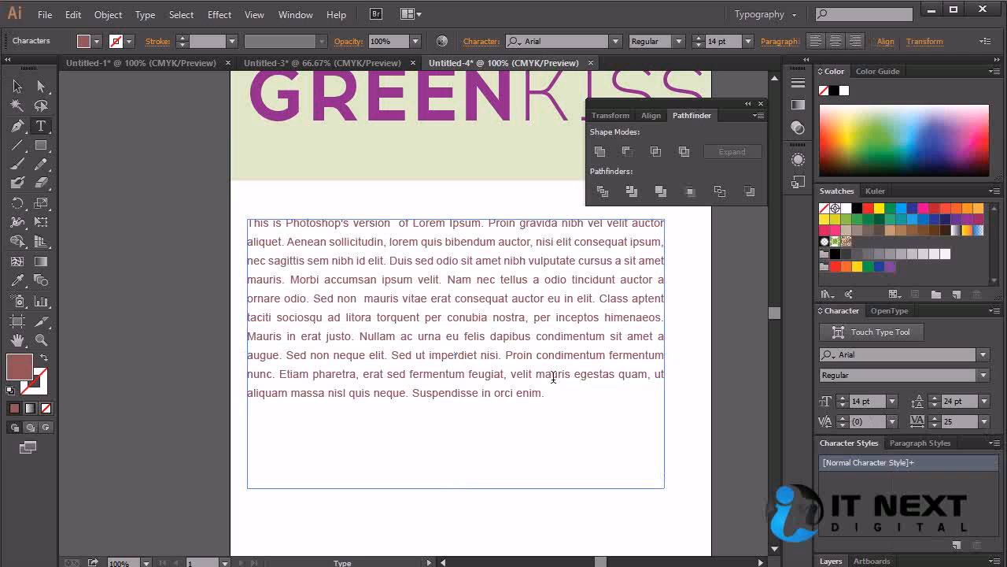
key(ctrl+a)
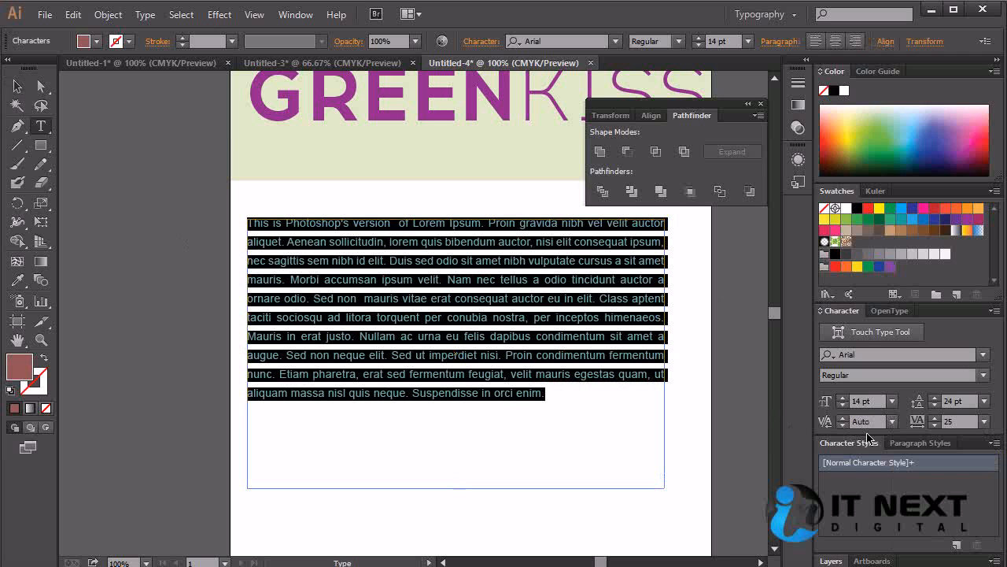
click(892, 425)
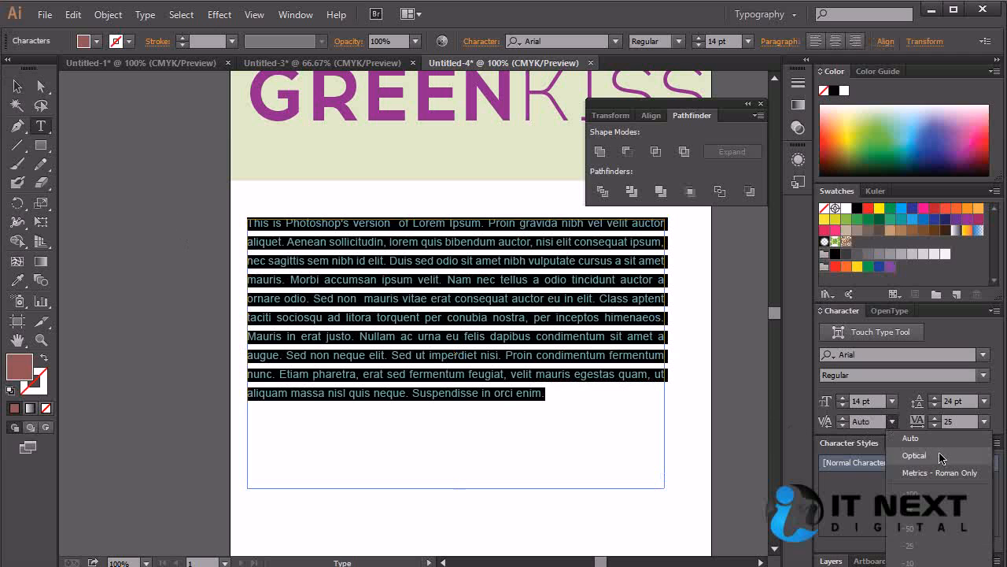
click(909, 453)
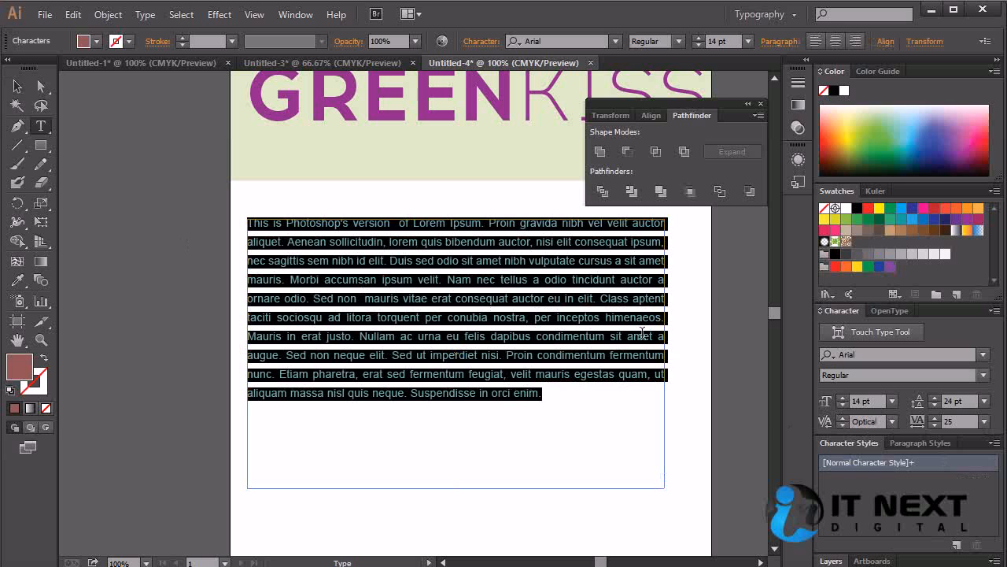
click(892, 421)
click(901, 439)
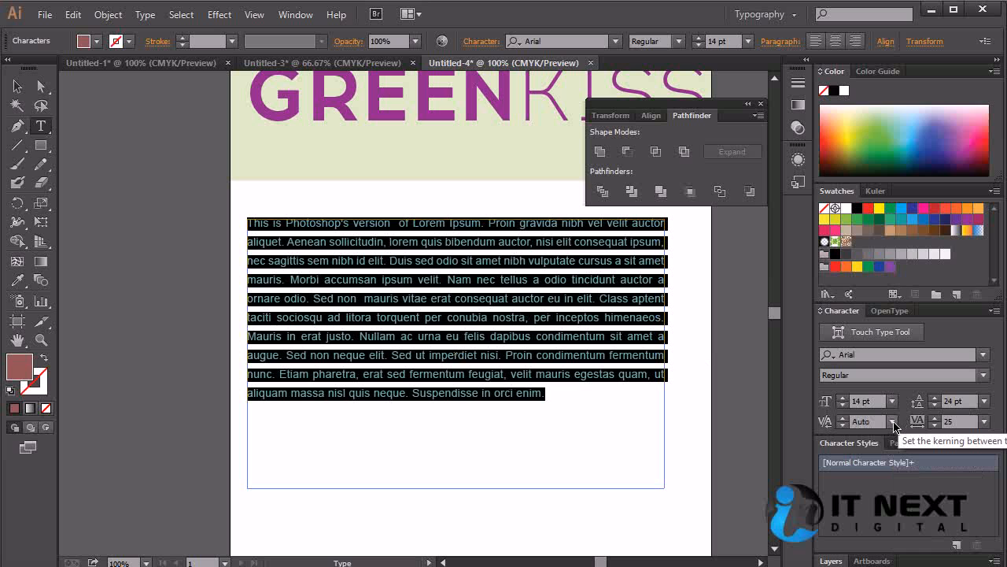
click(533, 298)
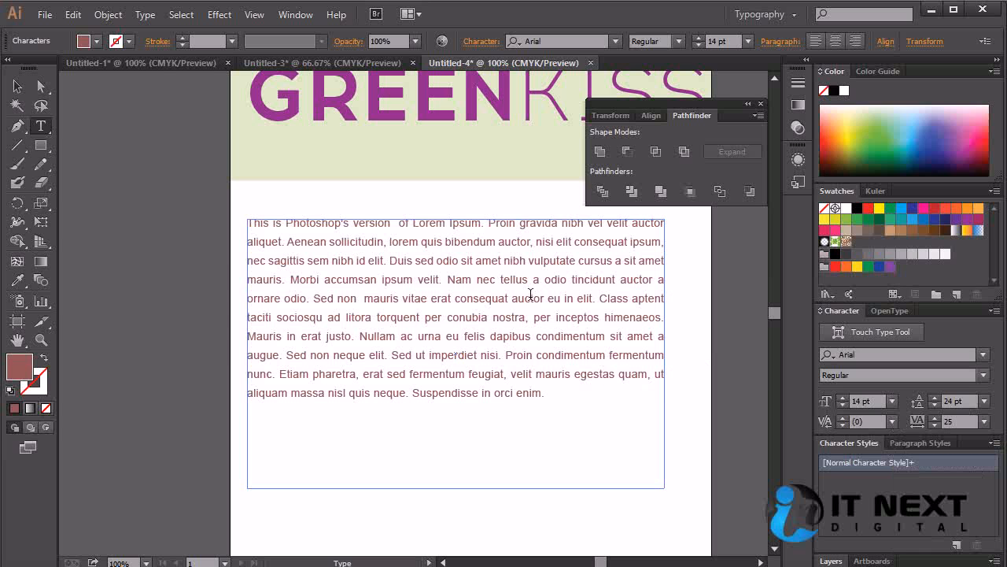
Move the paragraph's text frame down the page to leave space beneath the green banner, and deselect it.
click(17, 86)
drag(535, 222, 550, 361)
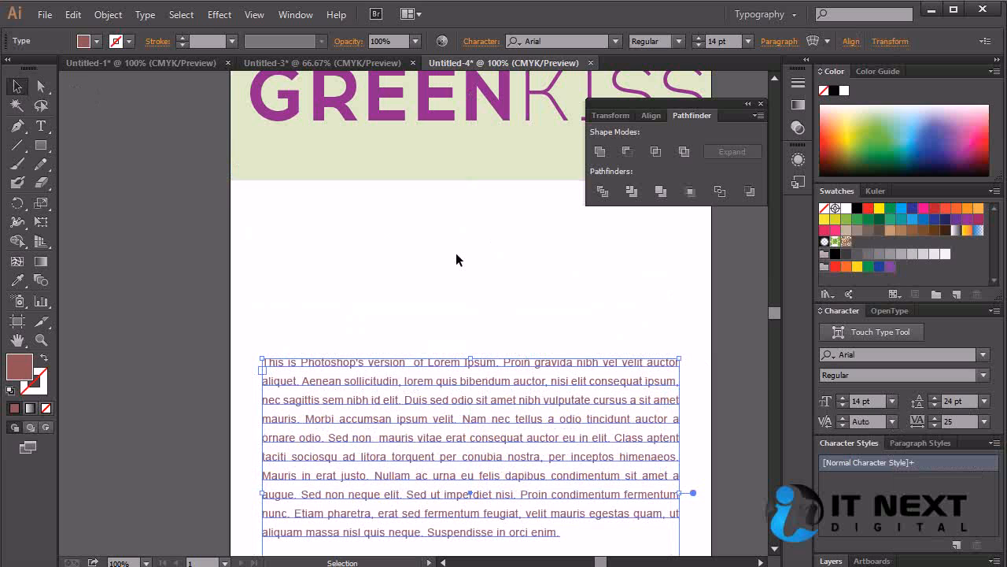
click(457, 258)
Duplicate the GREENKISS title into the white space between the banner and the paragraph, align it under the original, and select the copy.
click(449, 105)
drag(459, 105, 468, 278)
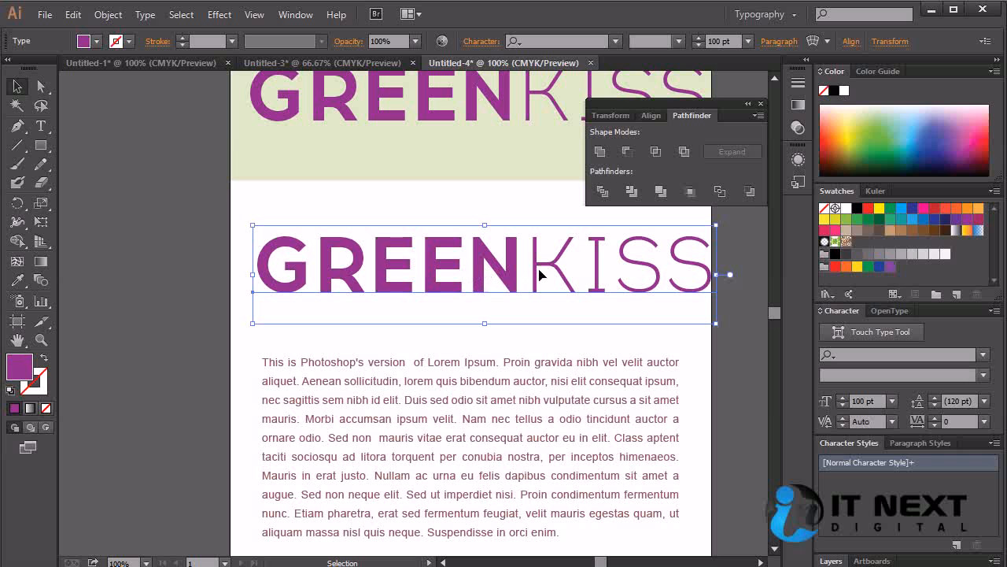
drag(622, 274, 615, 278)
click(754, 318)
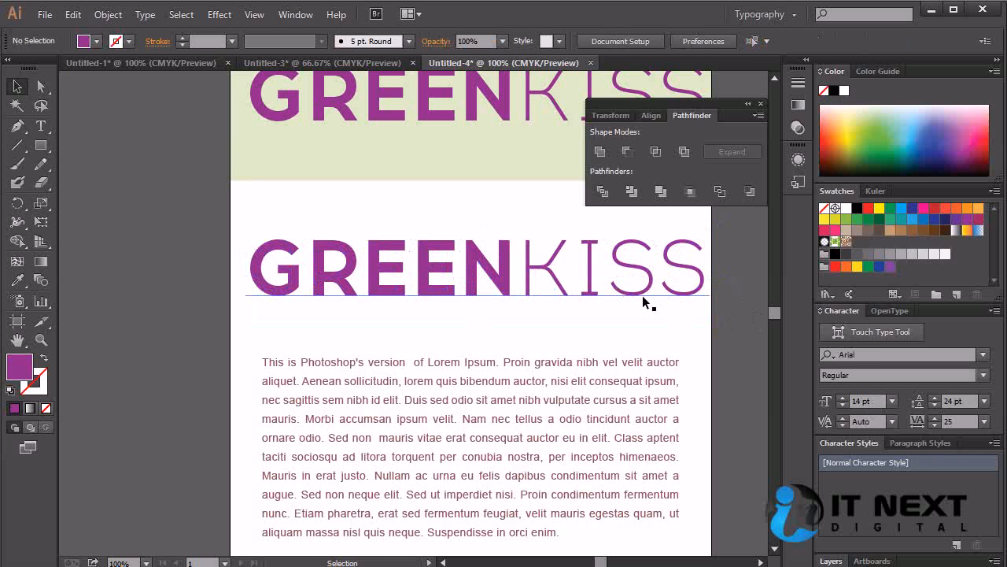
click(649, 275)
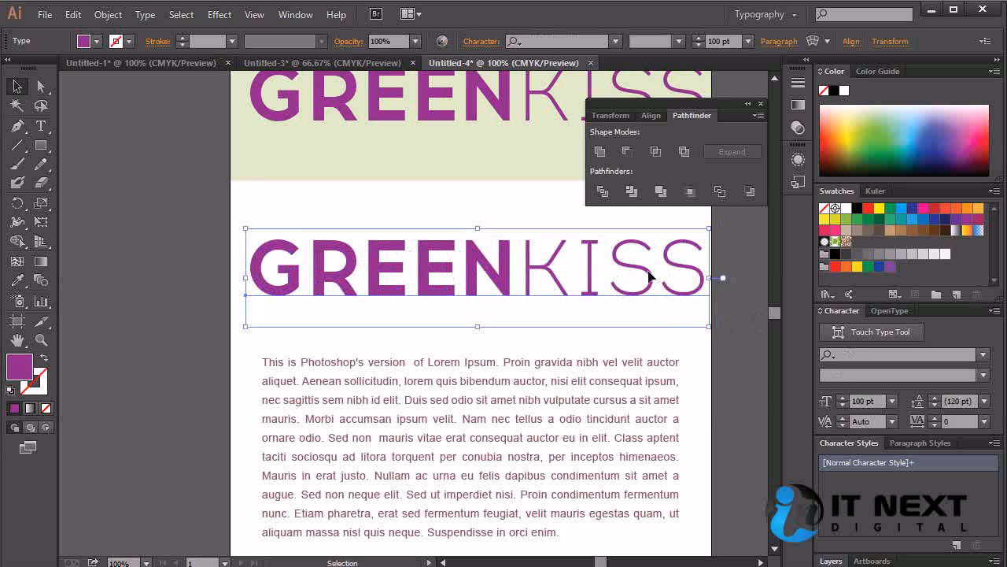